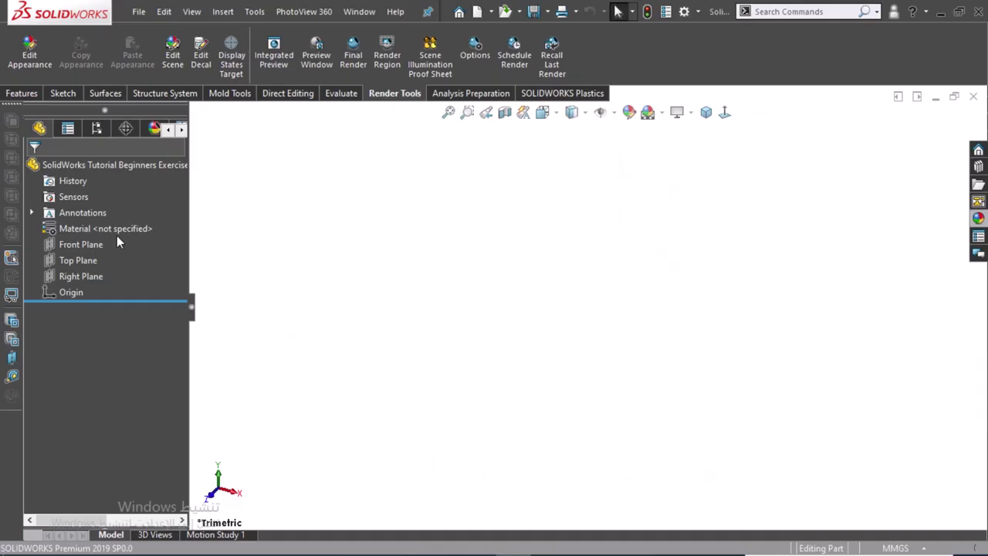
Select the Right Plane and open a new empty sketch, Sketch1, on it.
left_click(84, 275)
left_click(104, 258)
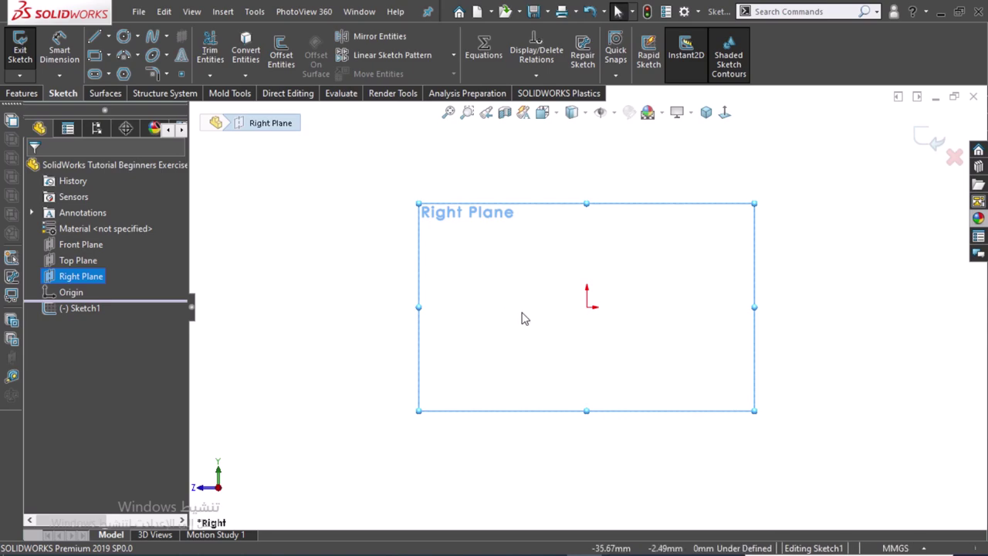
Draw a corner rectangle below the origin.
mouse_move(522, 318)
right_mouse_down()
mouse_move(463, 355)
mouse_move(530, 318)
right_mouse_up()
key("Escape")
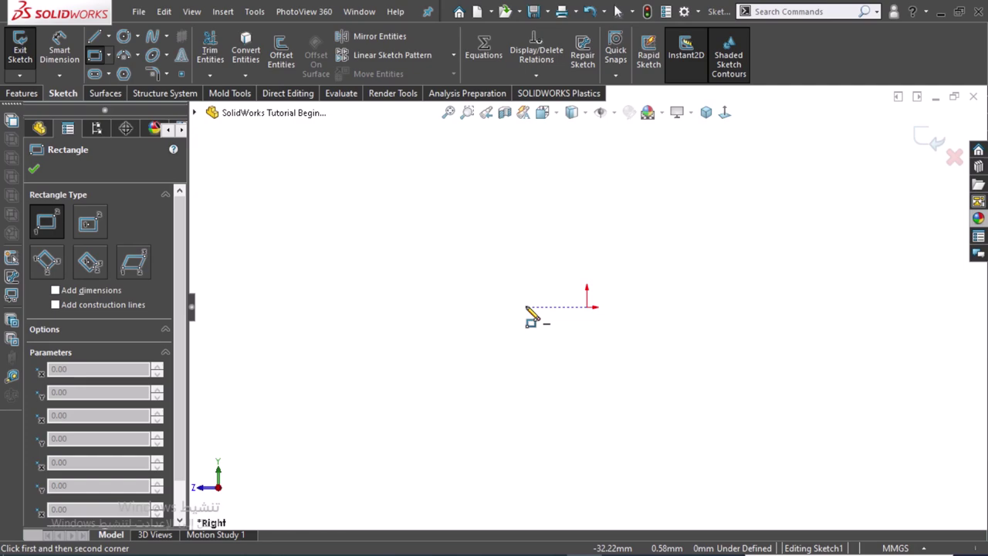
left_click(527, 307)
left_click(651, 347)
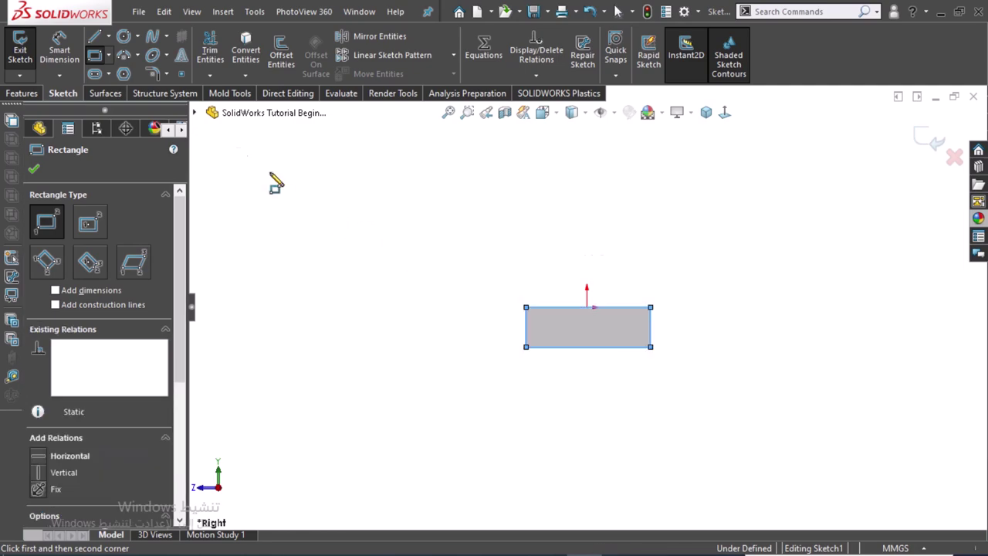
Add a centerpoint arc centred on the top edge midpoint, spanning both top corners.
left_click(137, 55)
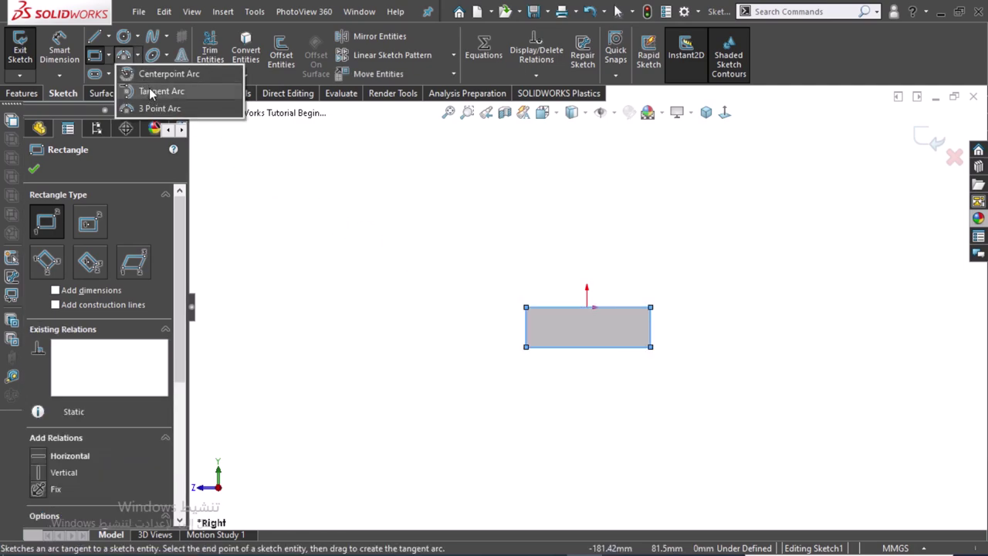
left_click(154, 71)
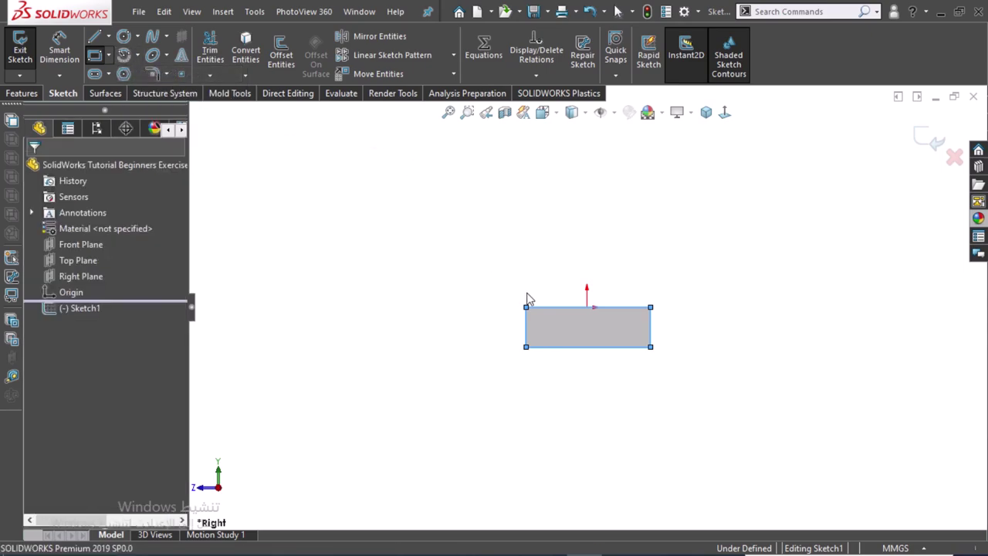
left_click(588, 308)
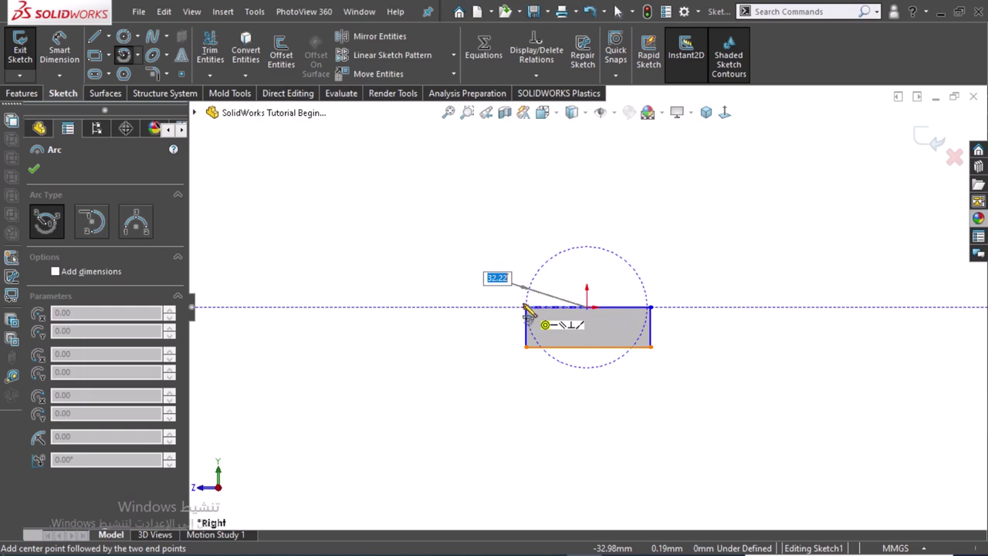
left_click(526, 307)
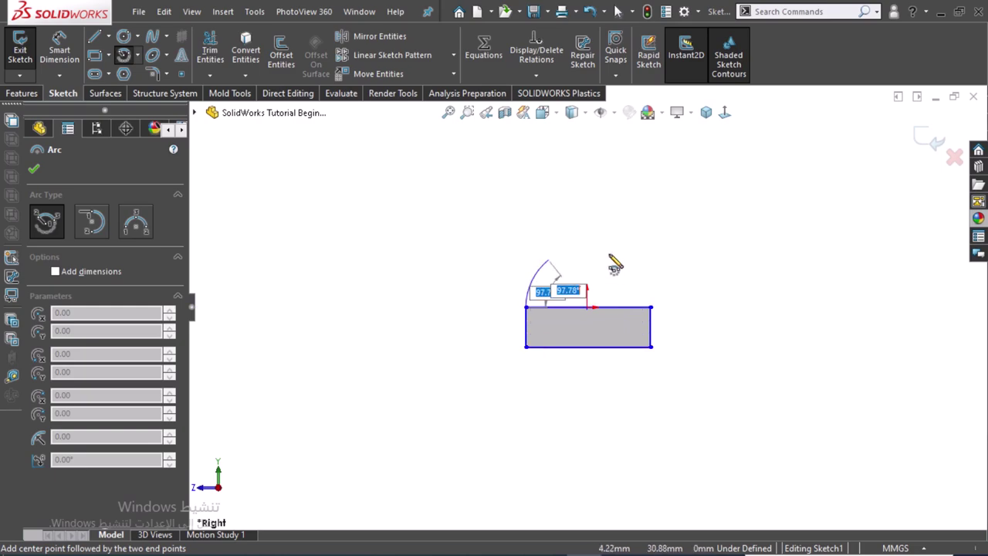
left_click(651, 308)
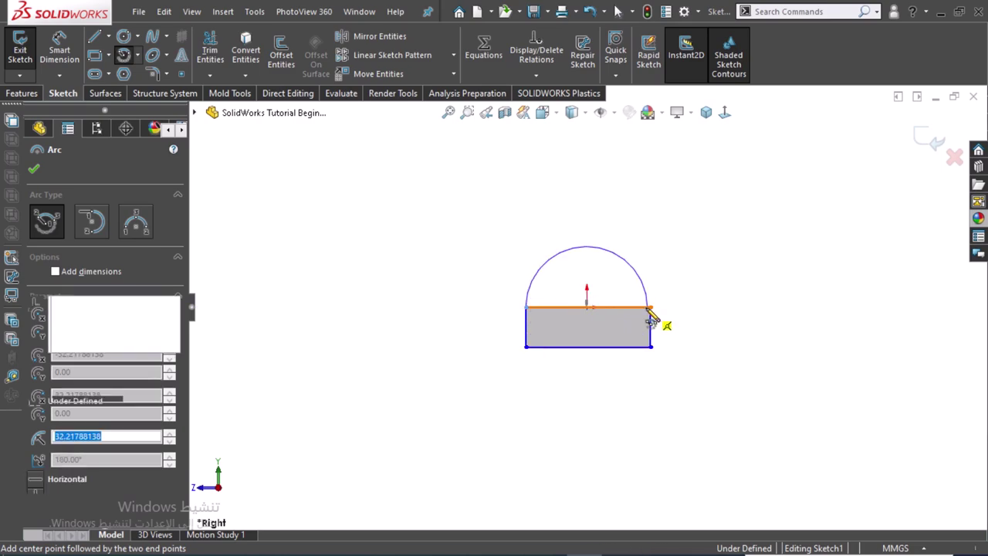
key("Escape")
Merge the arc's end point with the rectangle's top-right corner and fit the profile in view.
scroll(639, 307, "down", 4)
scroll(639, 307, "down", 3)
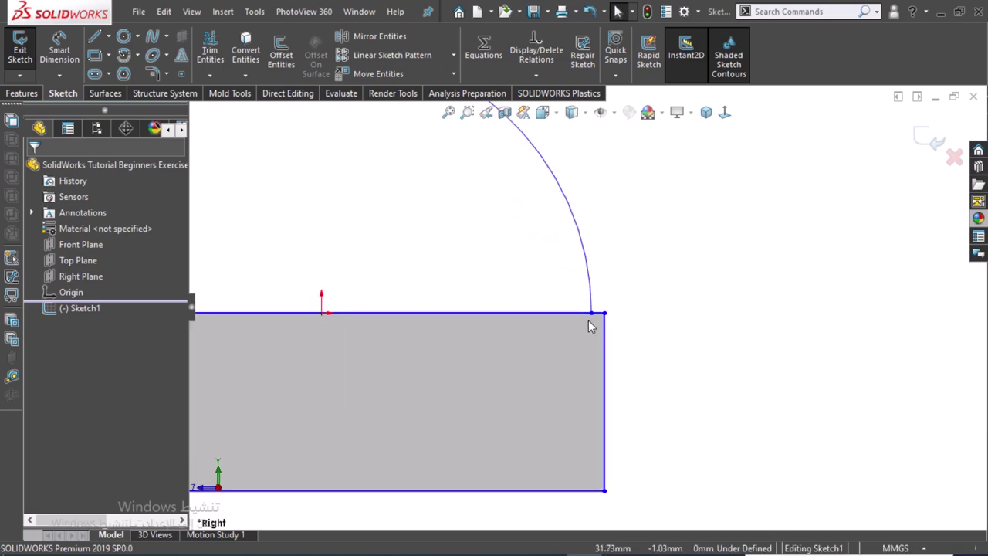
left_click(593, 315)
left_click(606, 319)
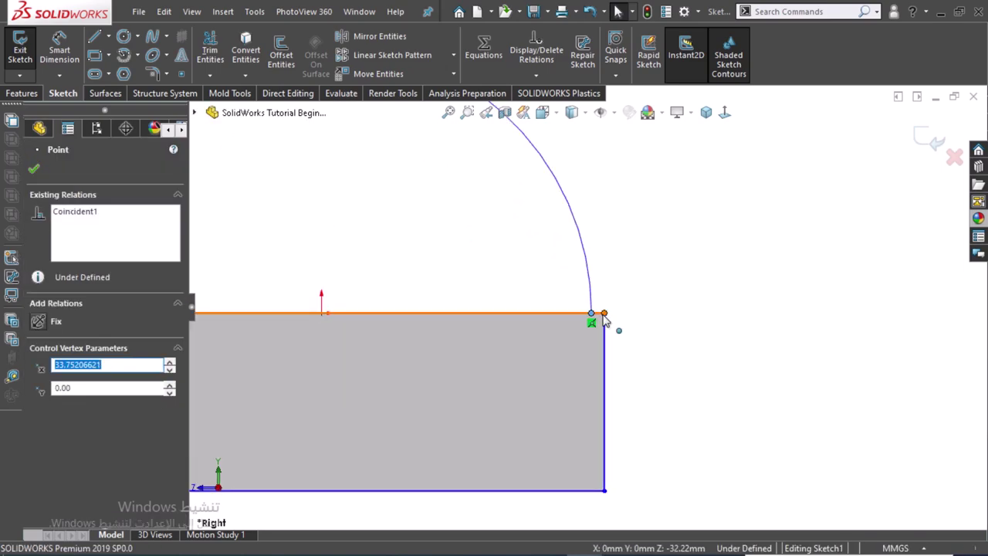
left_click(604, 315, "ctrl")
left_click(743, 269)
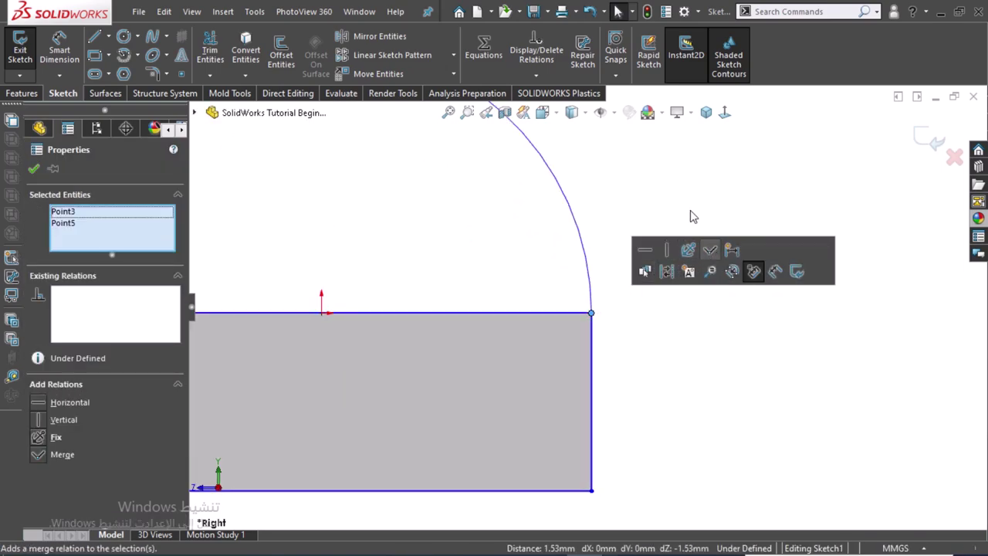
key("f")
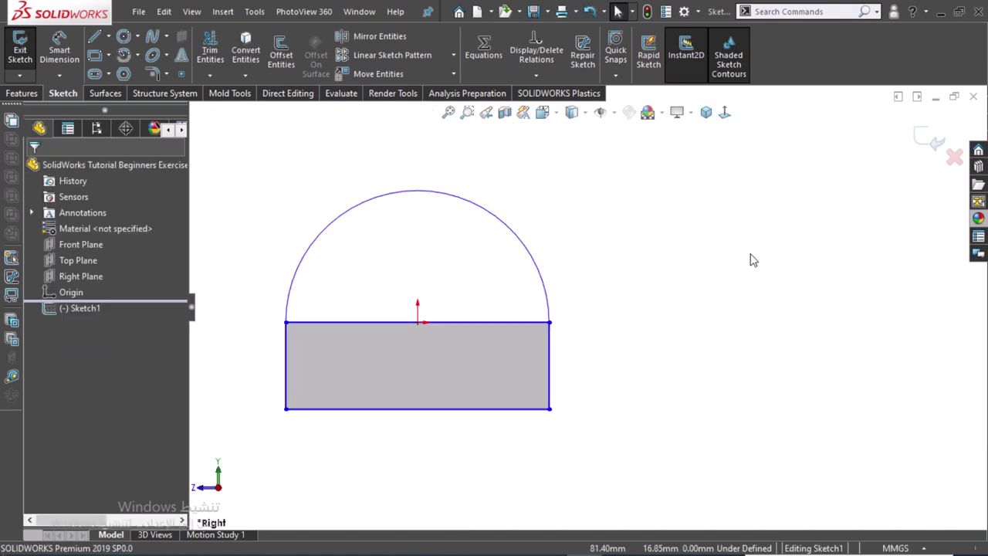
Convert the rectangle's top line beneath the semicircle to dashed construction geometry.
left_click(383, 320)
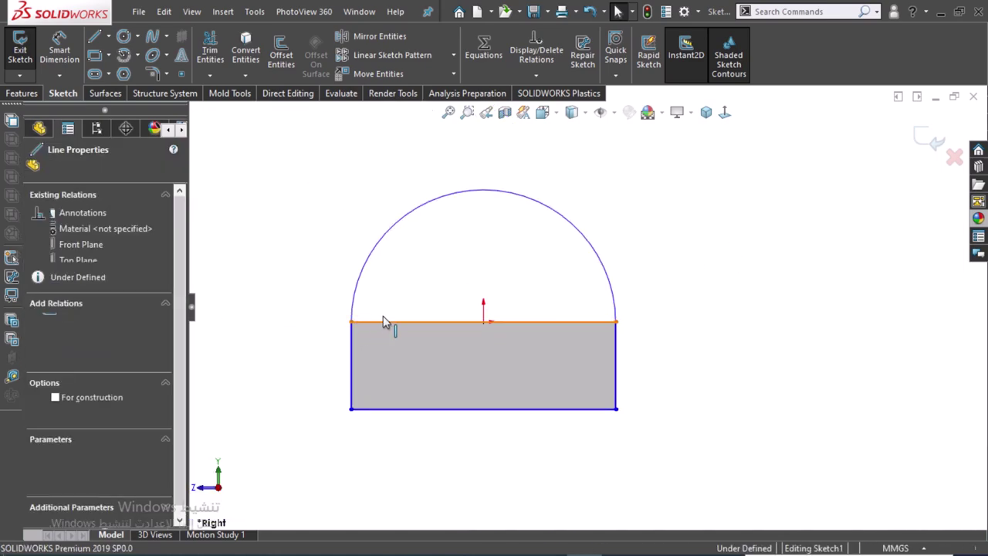
left_click(430, 279)
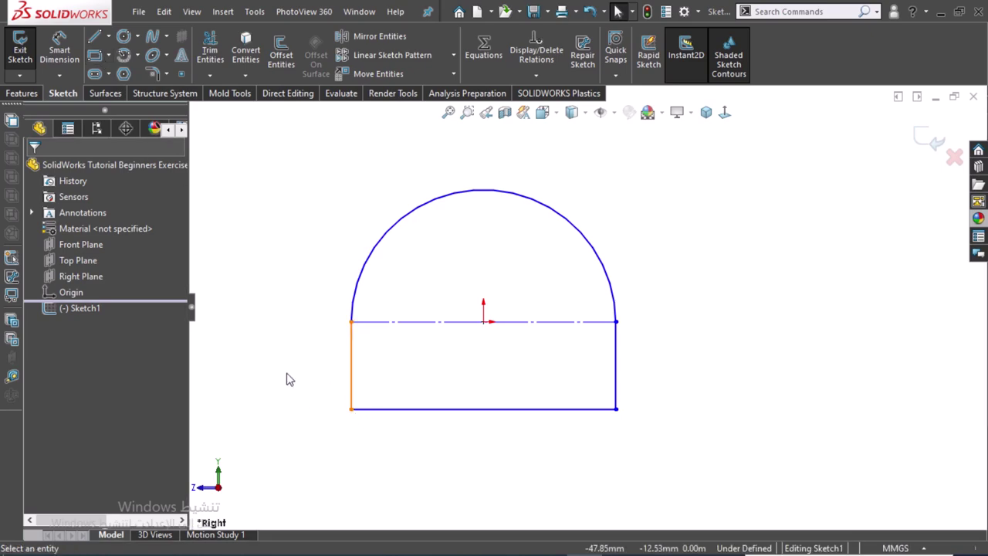
right_click_drag(256, 342, 290, 420)
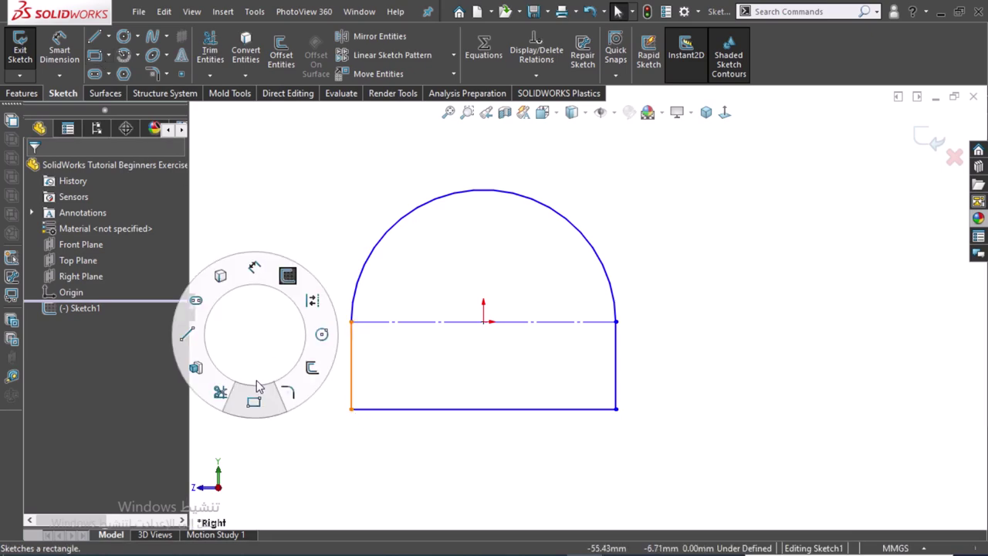
Draw a larger rectangle enclosing the profile and delete its top edge.
left_click(325, 436)
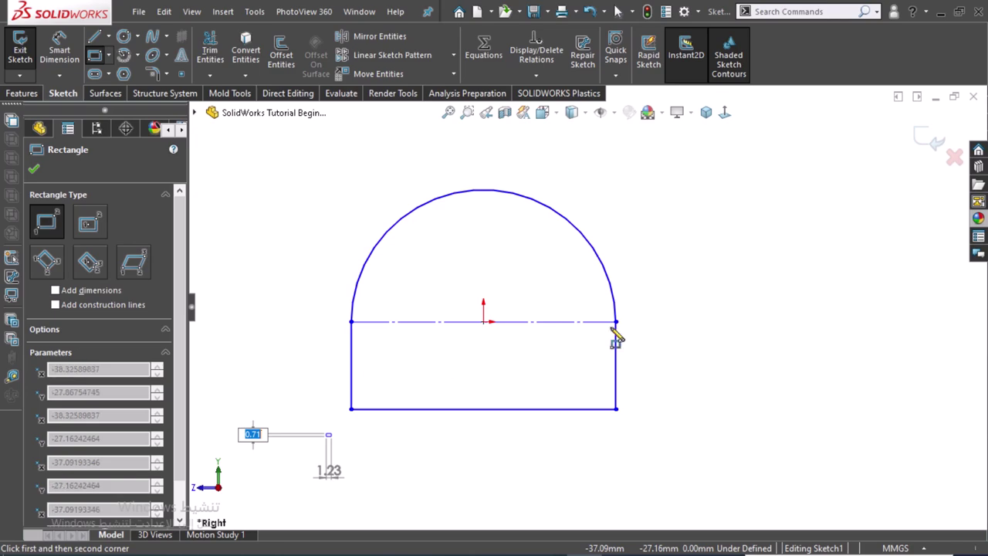
left_click(649, 295)
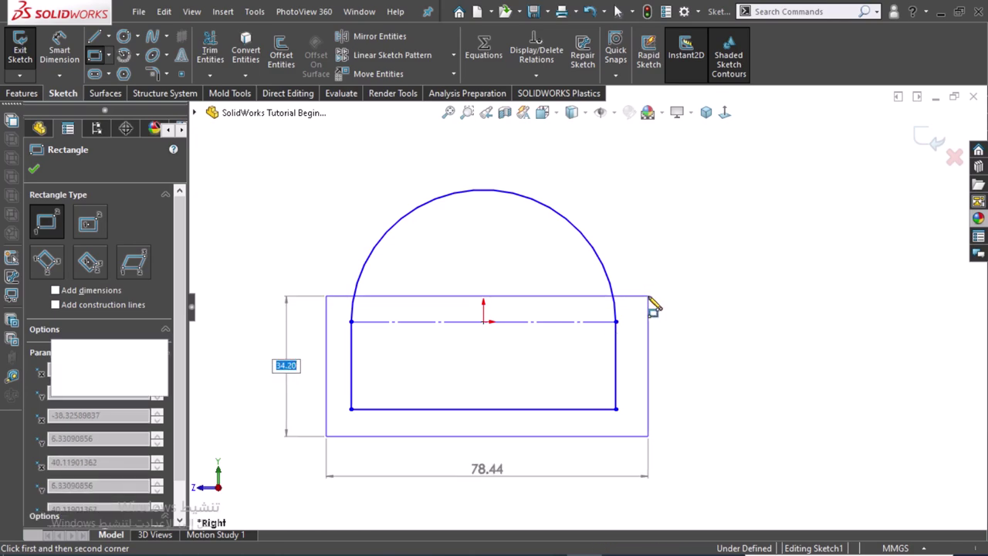
key("Escape")
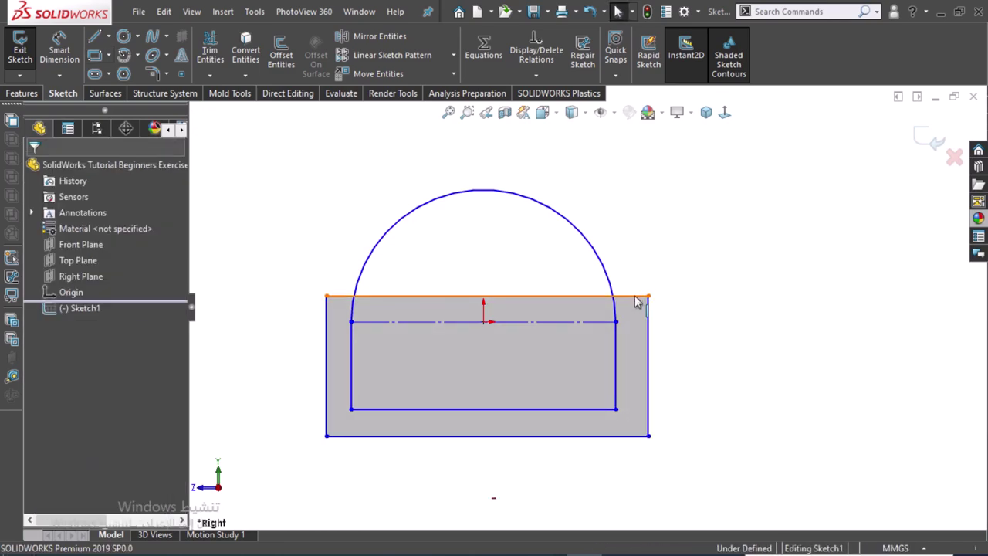
left_click(639, 297)
key("Delete")
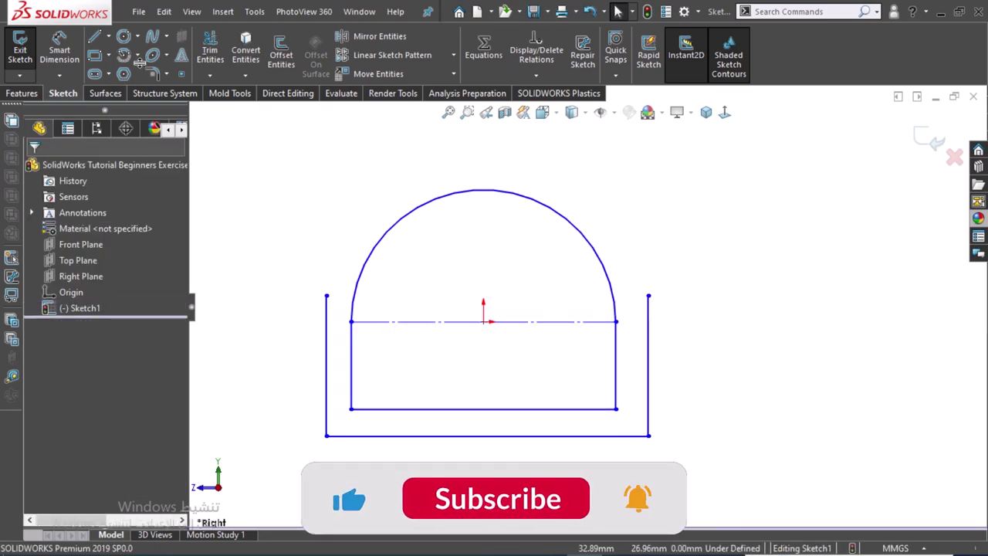
Cap the open side lines with an outer tangent arc between their tops.
left_click(138, 55)
left_click(154, 91)
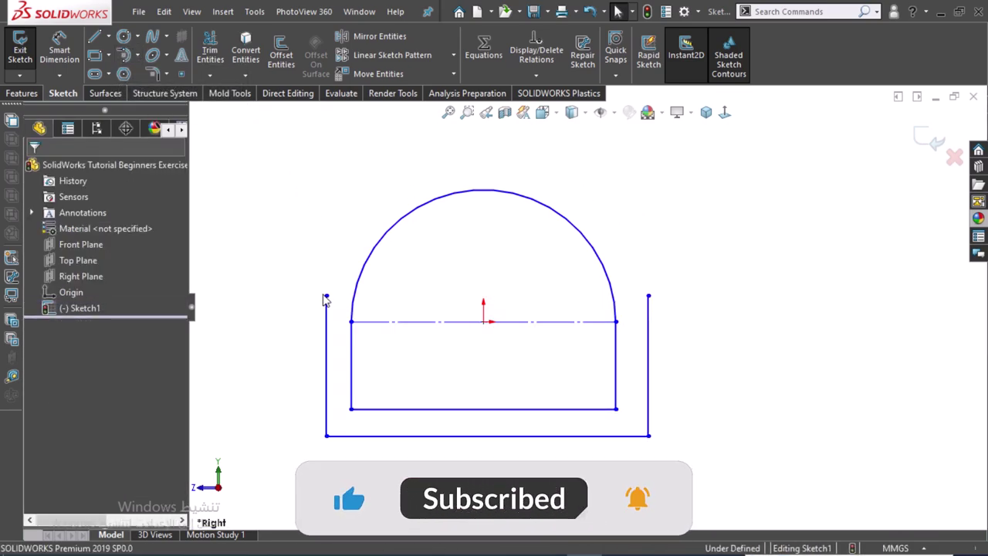
left_click(327, 295)
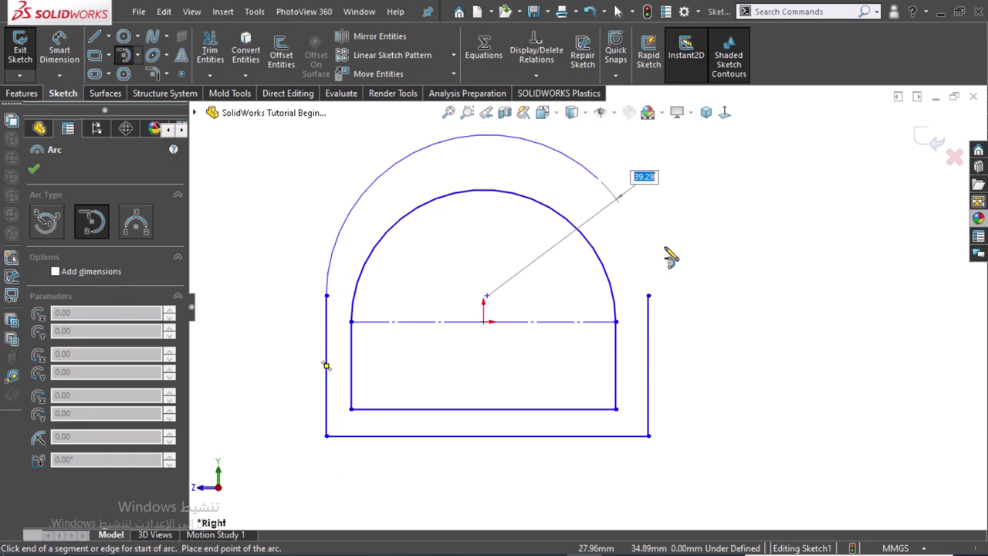
left_click(648, 296)
left_click(649, 297)
key("Escape")
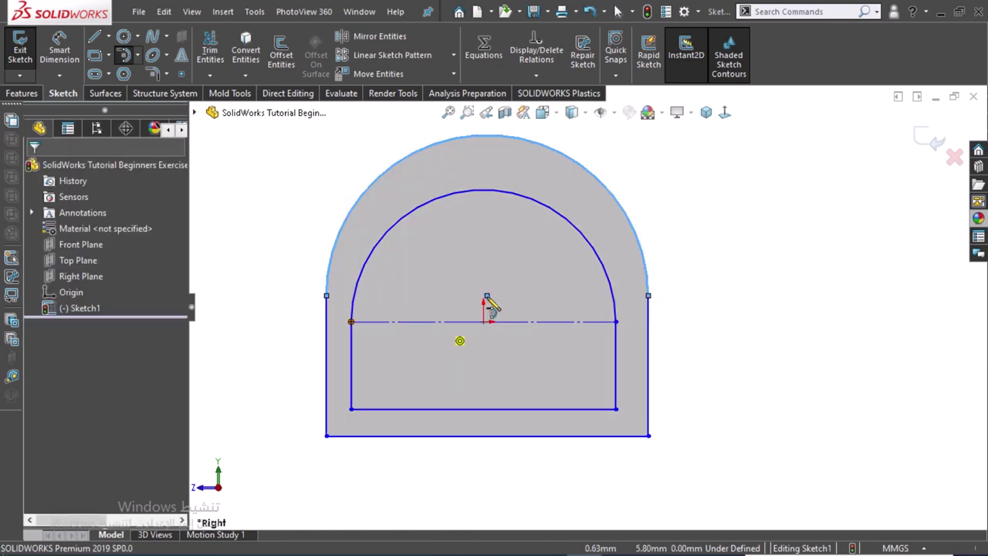
Merge the outer arc's end points to close the outline.
left_click(486, 313)
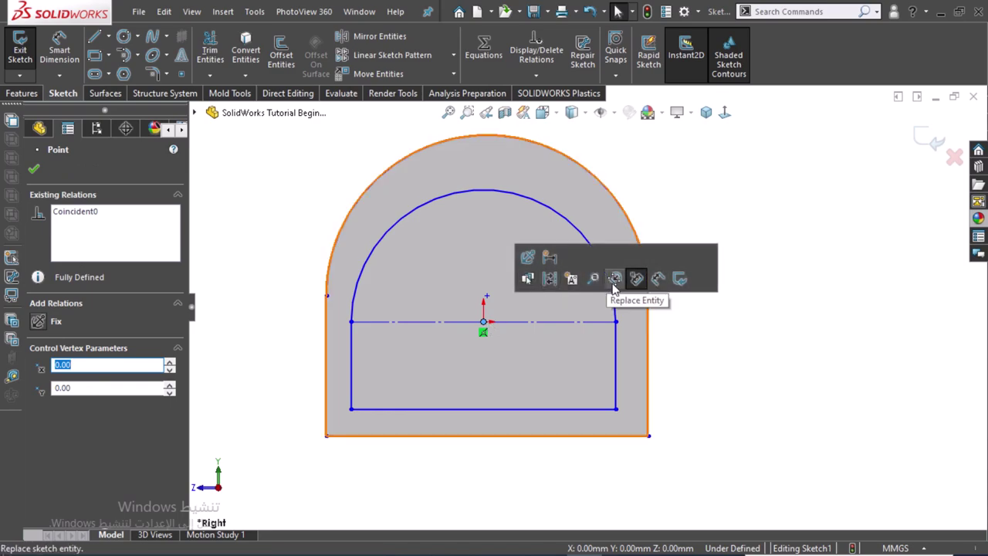
left_click(486, 298, "ctrl")
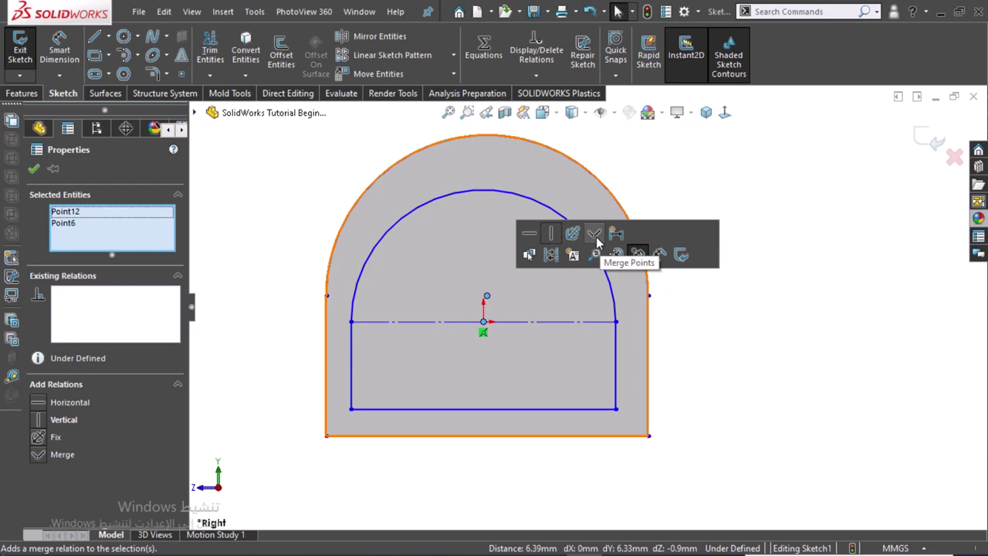
left_click(595, 235)
left_click(780, 210)
right_click_drag(746, 264, 747, 225)
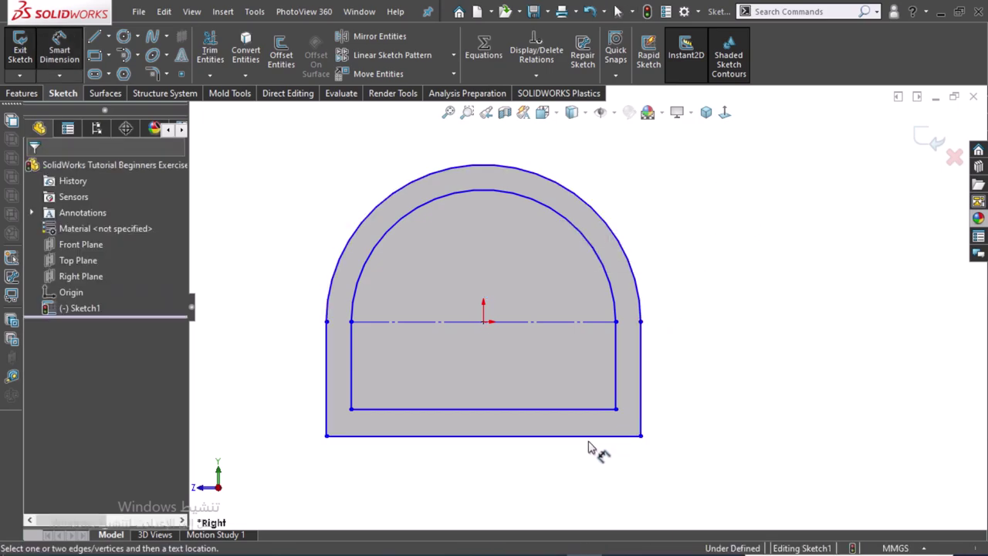
Dimension the outer profile's overall width as 42 mm.
left_click(640, 322)
left_click(327, 322)
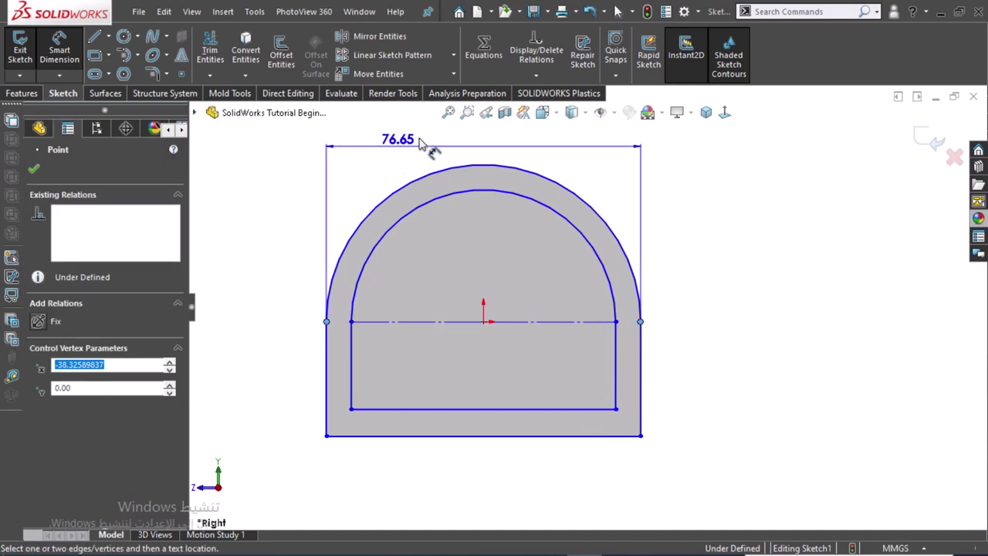
left_click(421, 145)
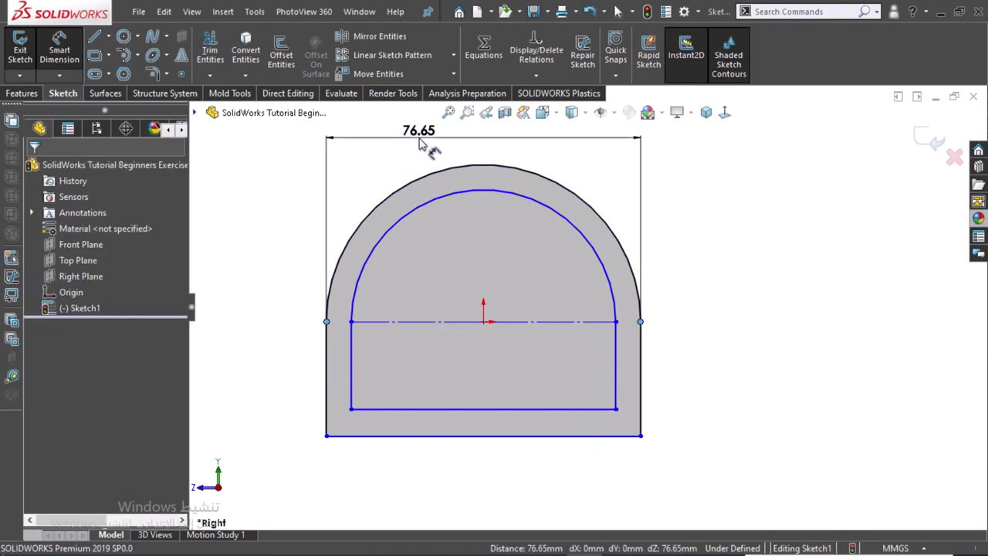
type("42")
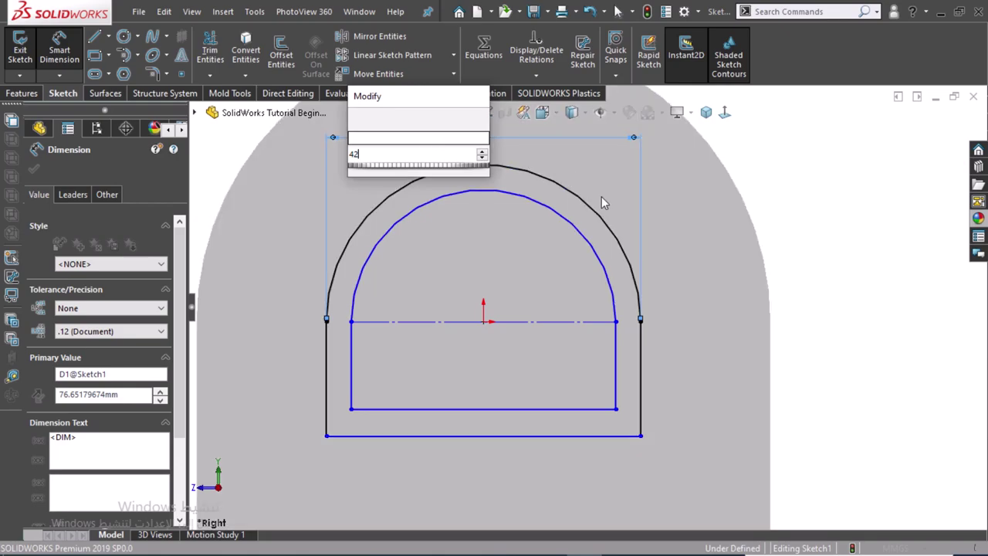
key("Return")
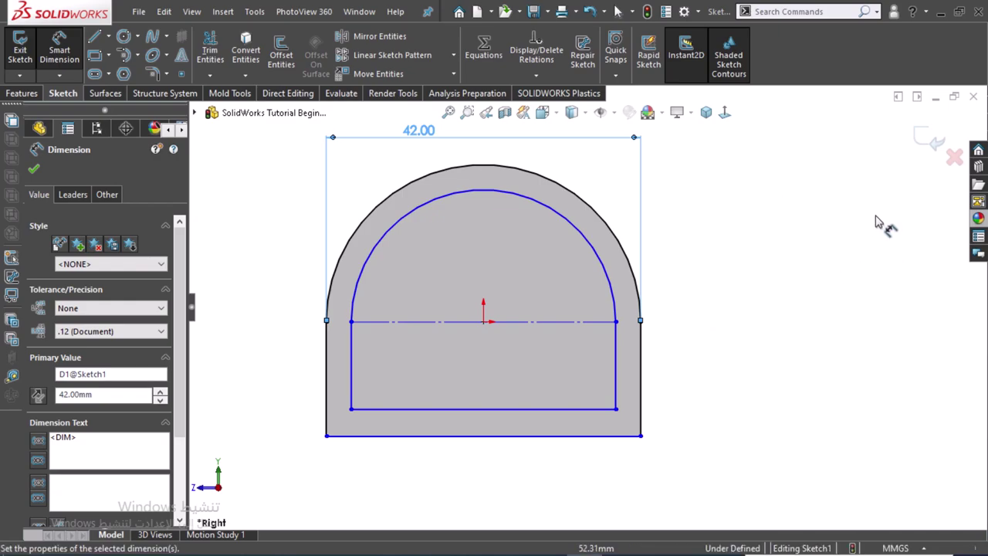
Dimension the centerline to the opening's bottom line as 15 mm.
left_click(510, 322)
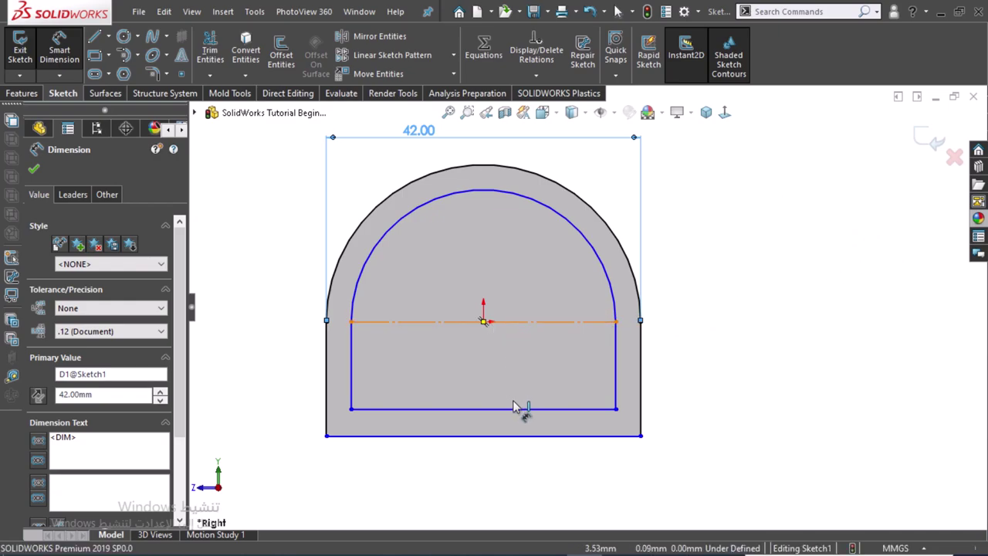
left_click(523, 409)
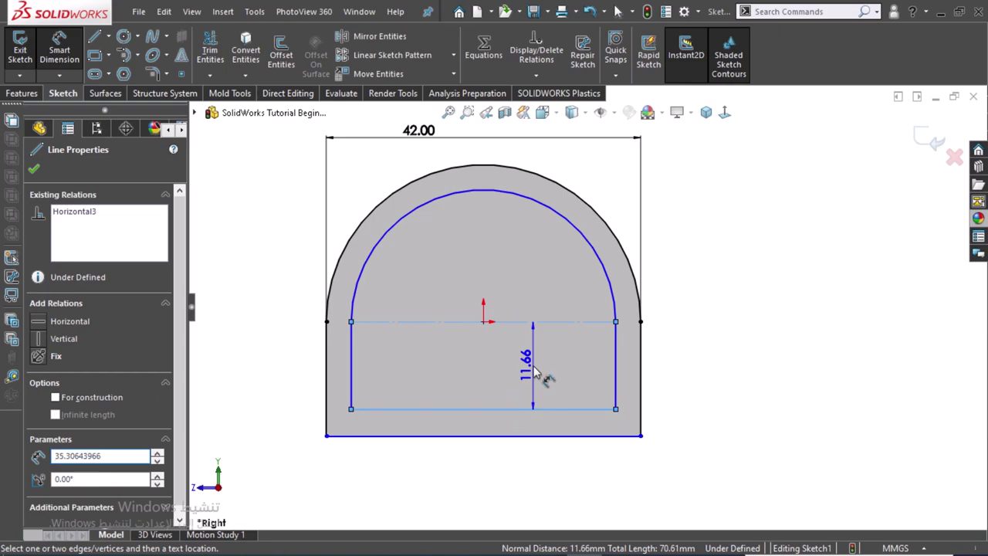
left_click(536, 370)
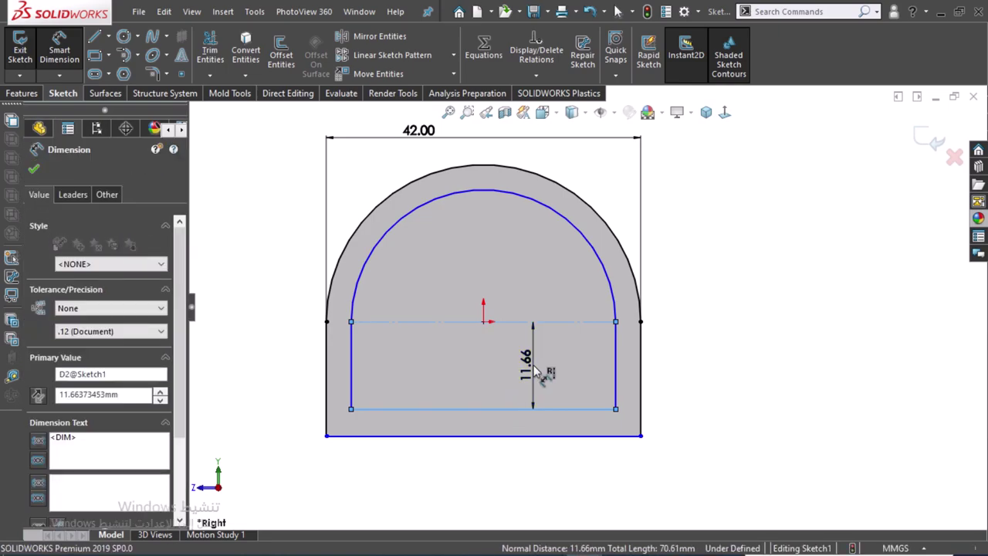
key("Escape")
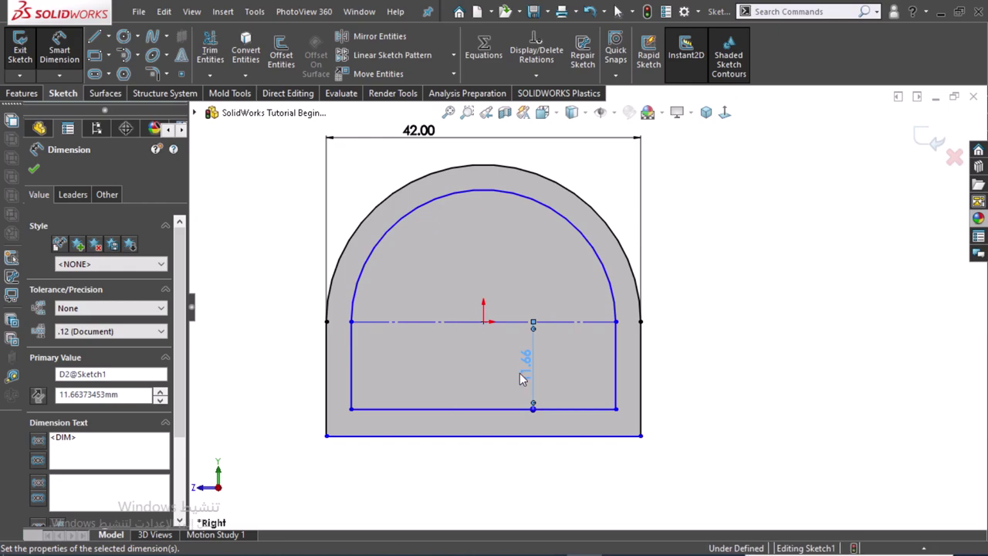
type("15")
key("Return")
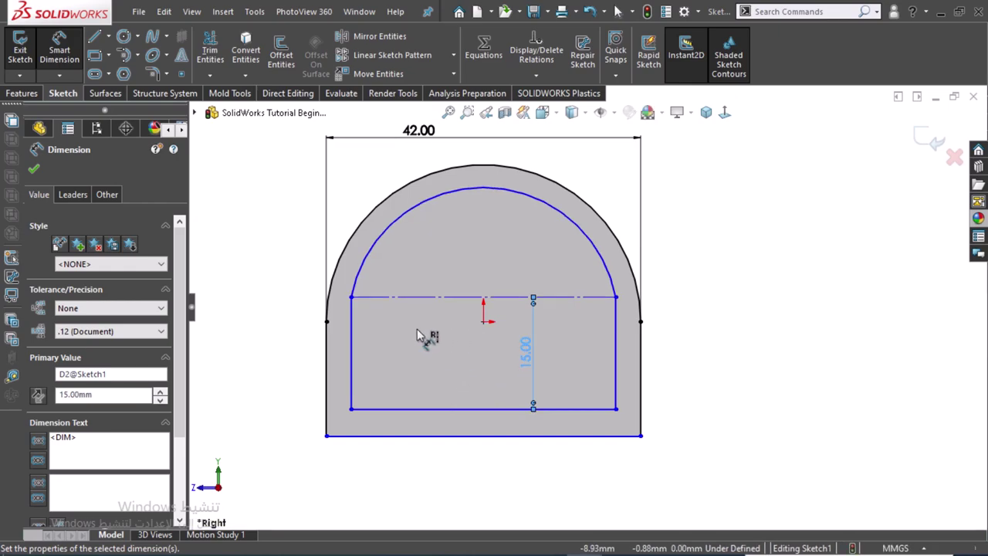
Set a 5 mm gap between the opening's bottom line and the outer bottom edge.
left_click(474, 437)
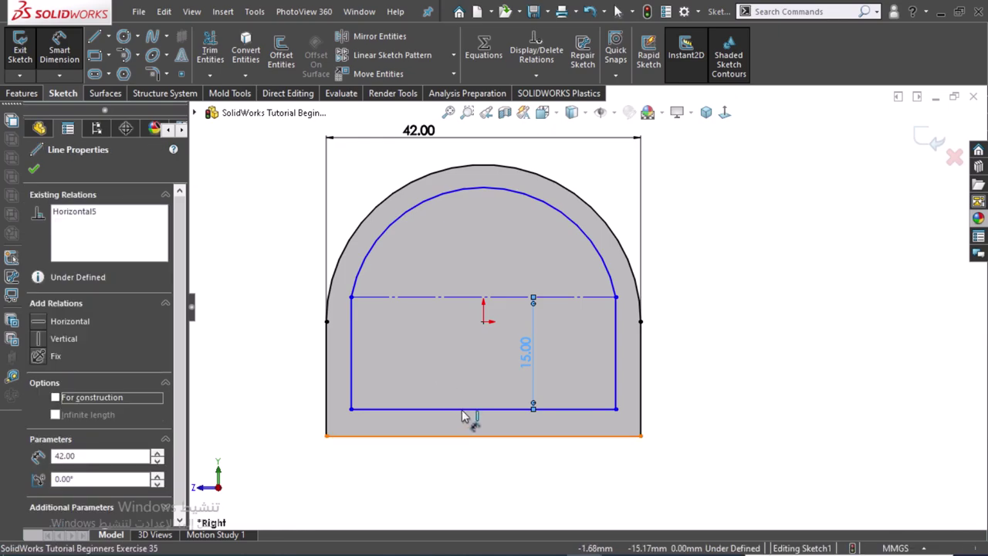
left_click(462, 410)
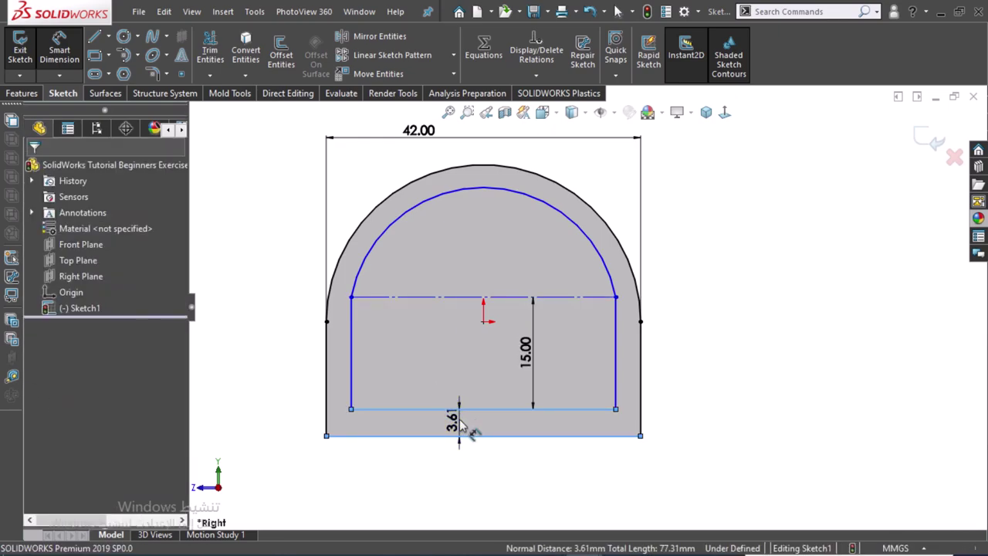
left_click(461, 425)
type("5")
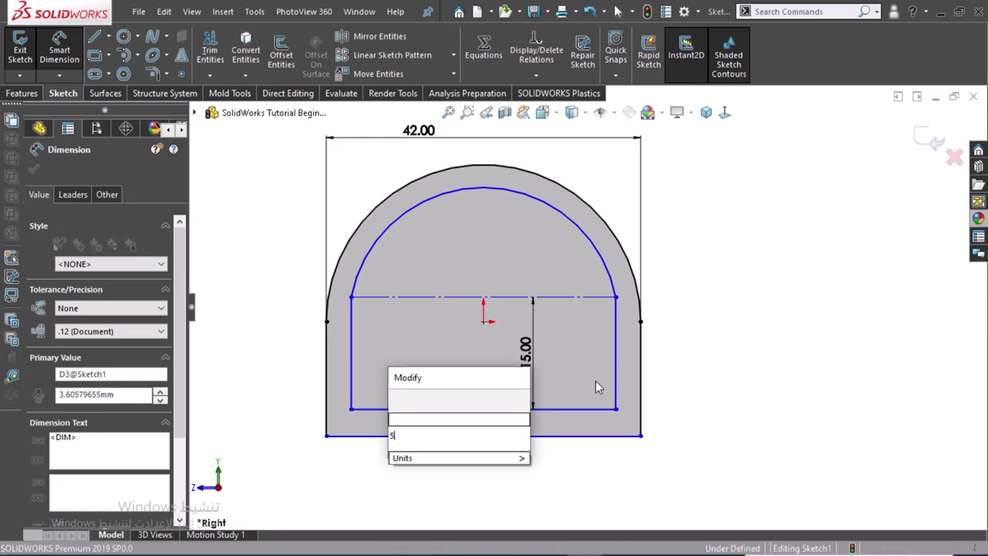
key("Escape")
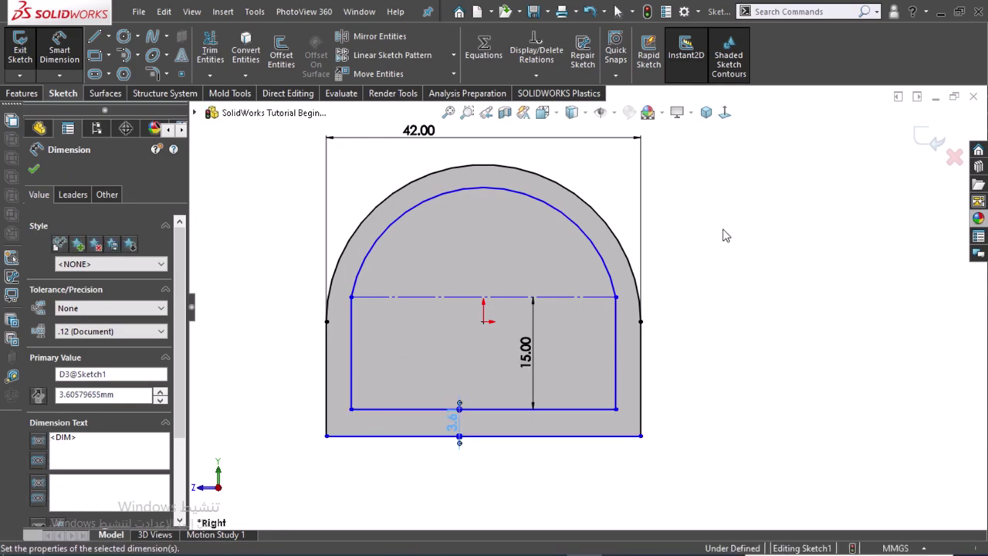
left_click(726, 237)
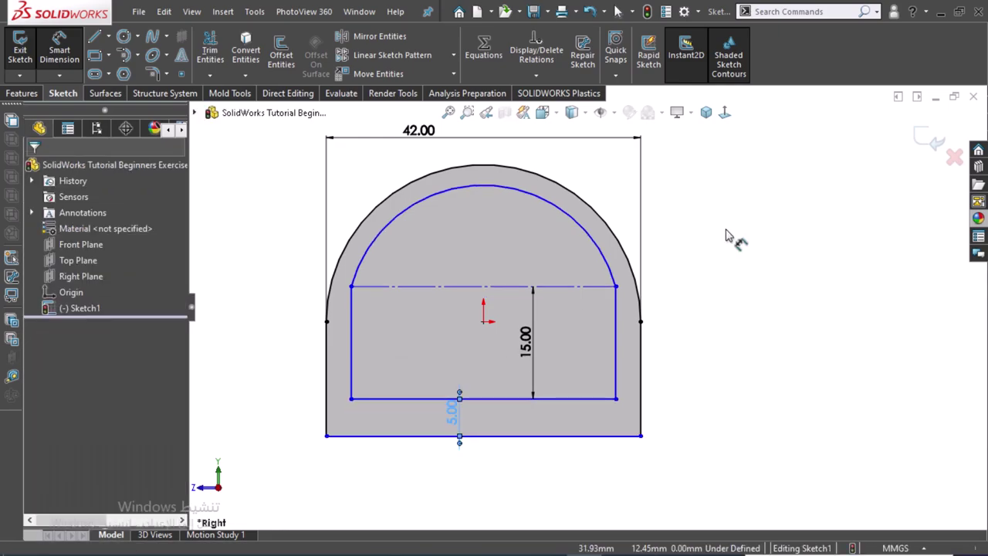
left_click(529, 196)
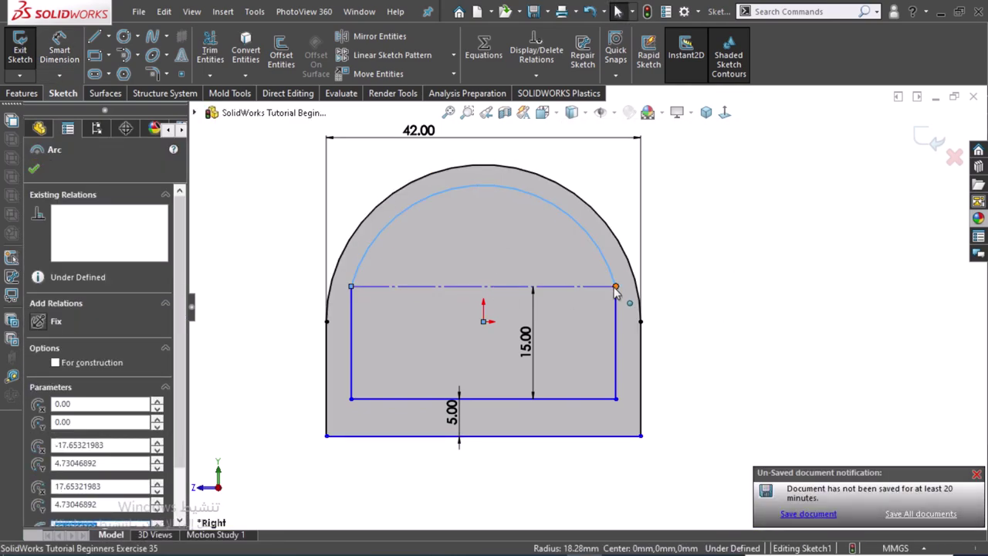
Add a Horizontal relation between the inner arc's right endpoint and the origin.
left_click(483, 330, "ctrl")
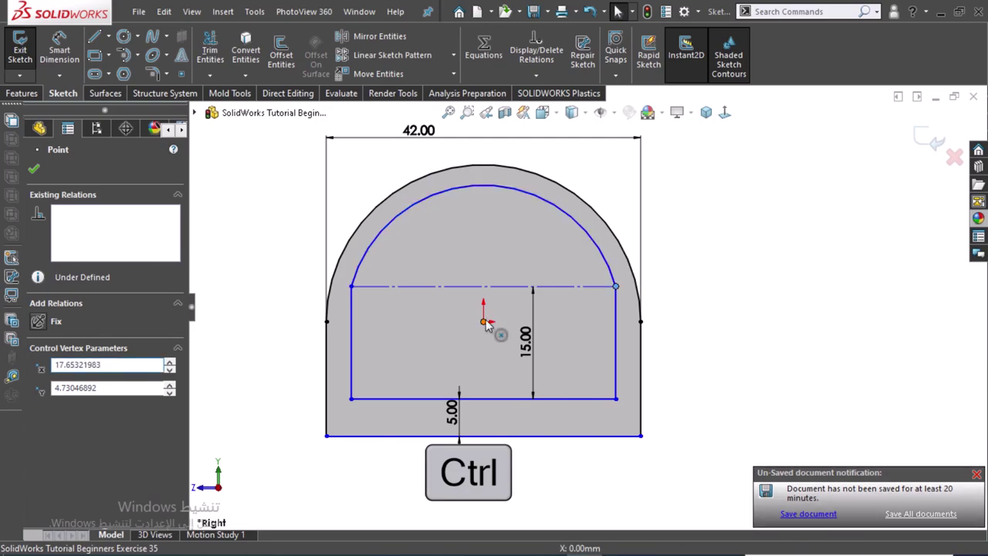
left_click(485, 329, "ctrl")
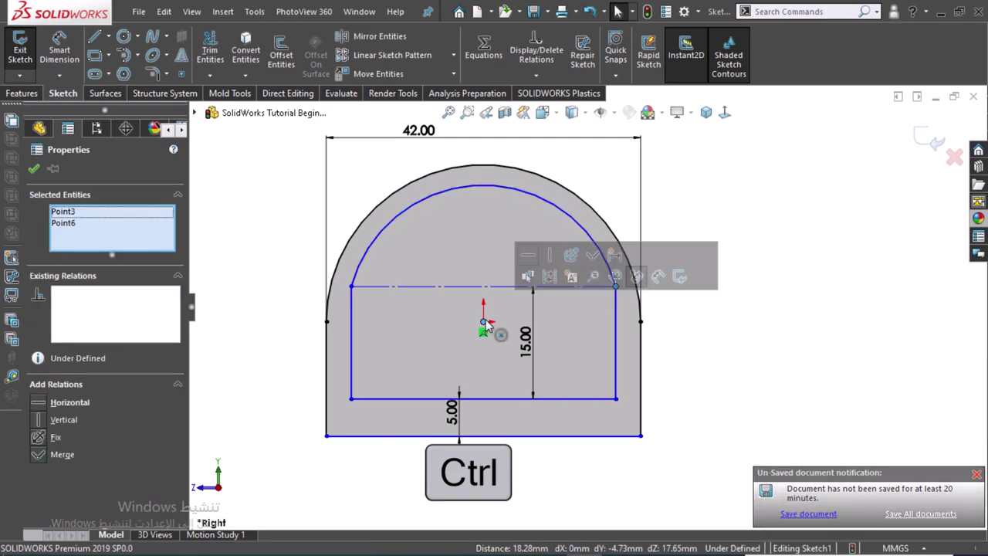
left_click(528, 276)
left_click(778, 216)
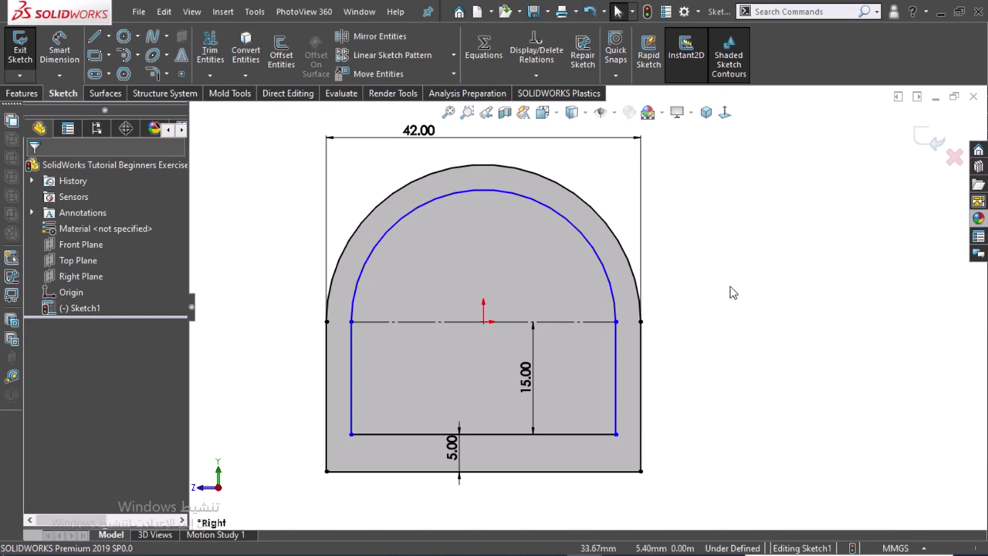
Drag the inner outline inward to narrow the opening inside the outer profile.
left_click_drag(624, 324, 600, 331)
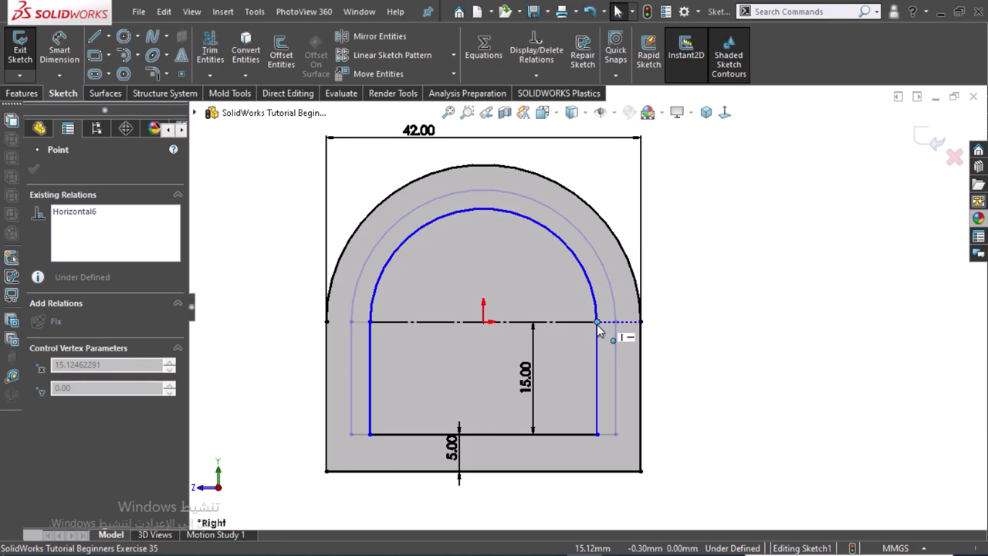
left_click(786, 342)
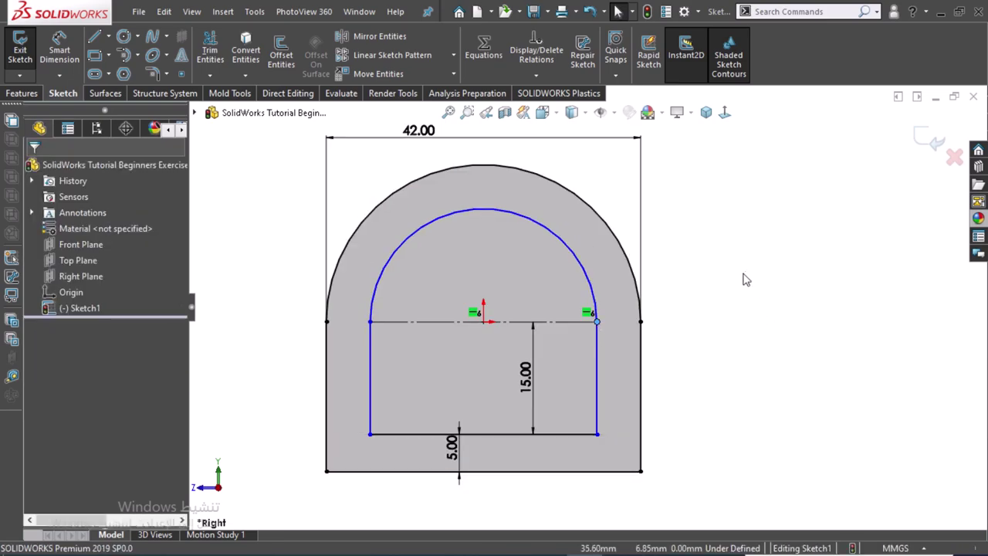
right_click_drag(739, 303, 739, 300)
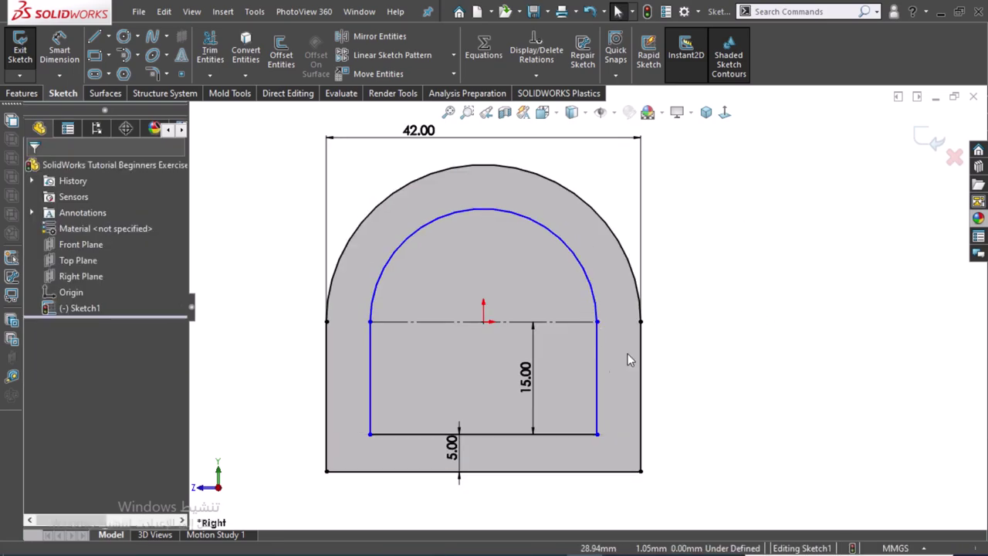
right_click_drag(727, 359, 718, 287)
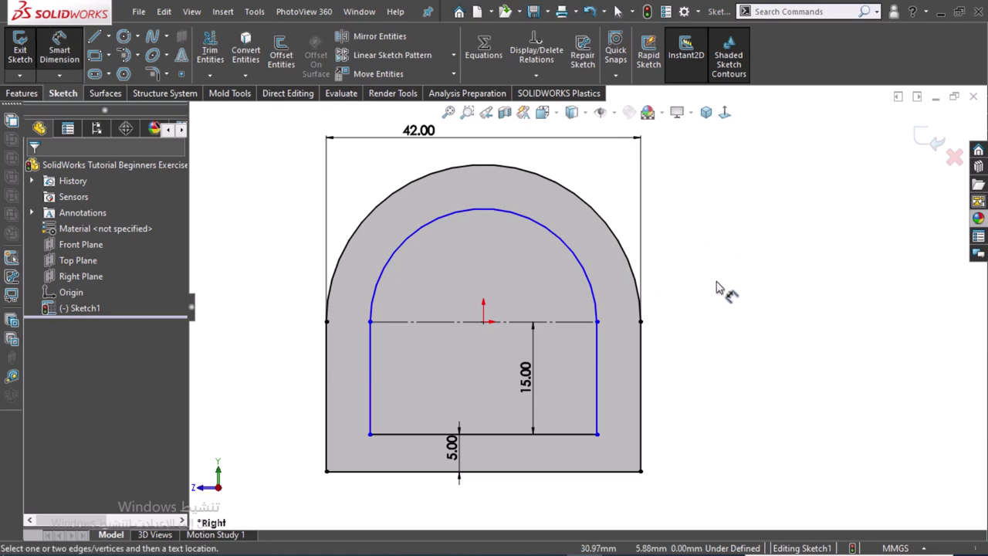
Dimension the right wall between the inner and outer right edges as 5 mm.
left_click(596, 376)
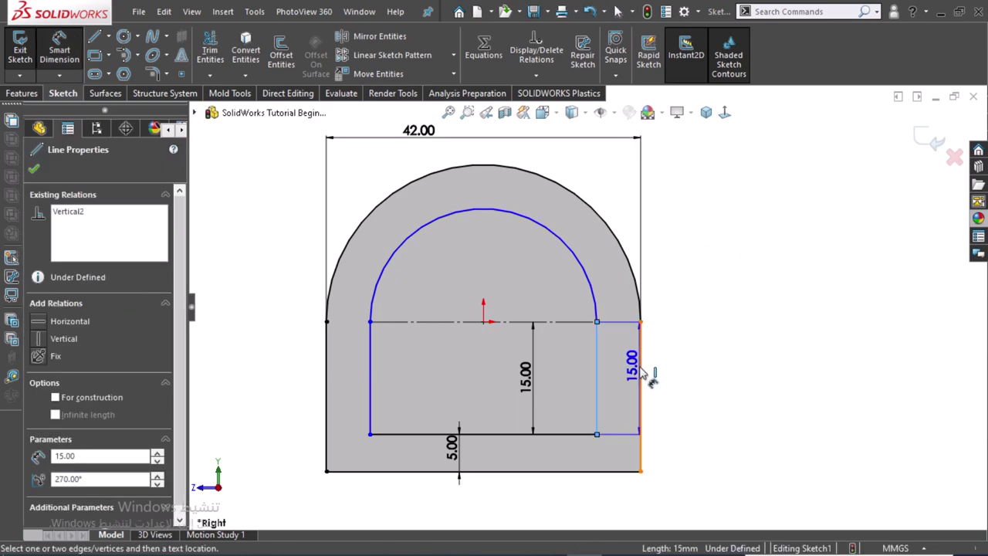
left_click(641, 374)
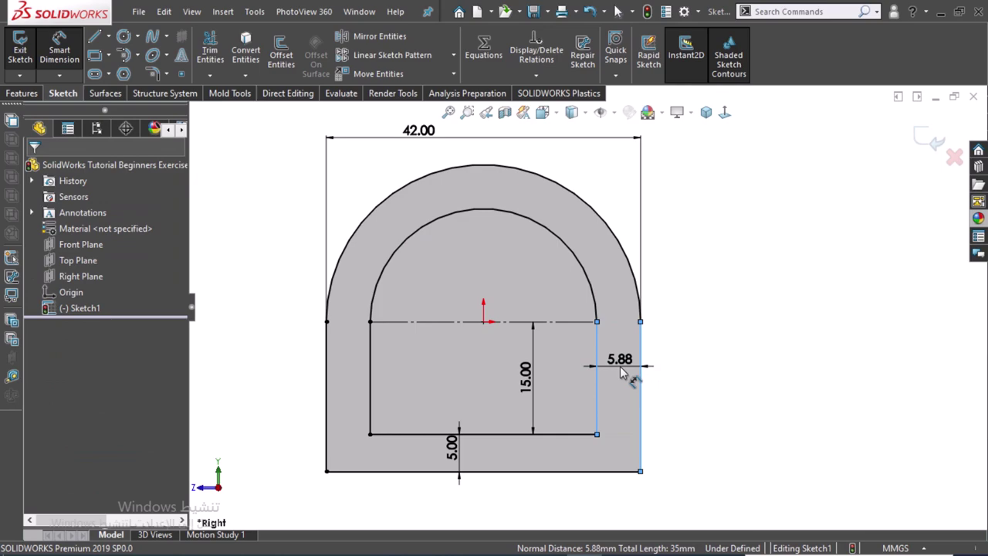
left_click(620, 366)
key("Return")
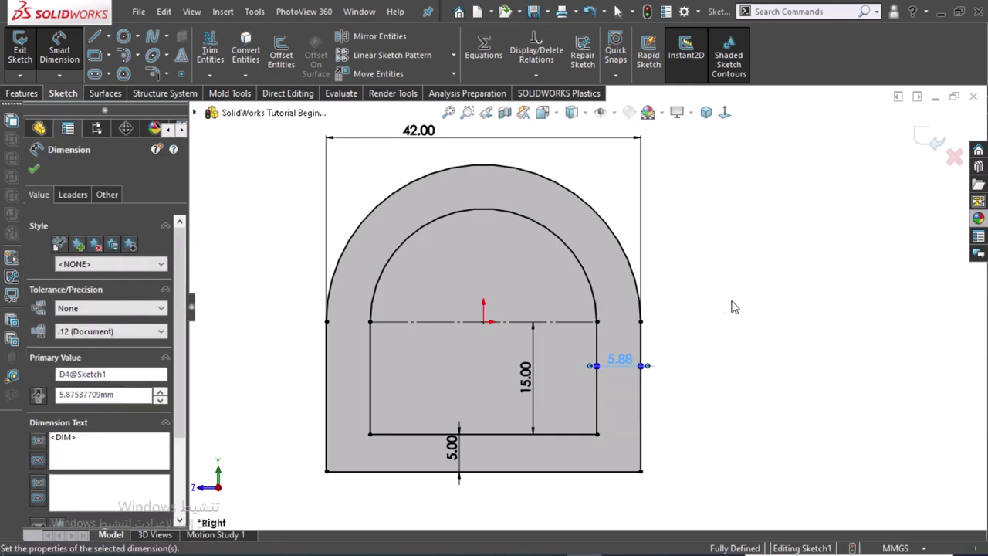
key("Escape")
left_click(22, 93)
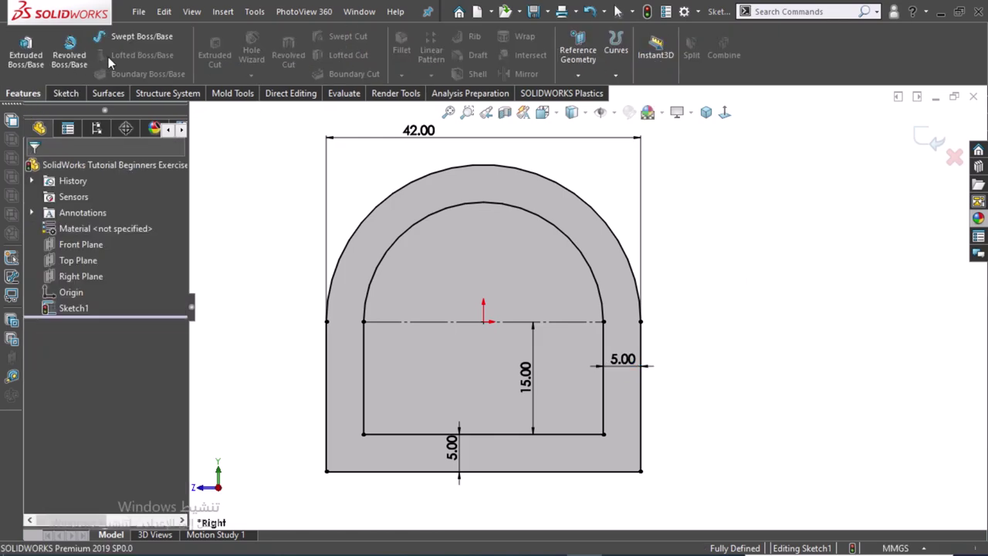
Extrude Sketch1 mid-plane to a depth of 20 mm as Boss-Extrude1.
left_click(35, 57)
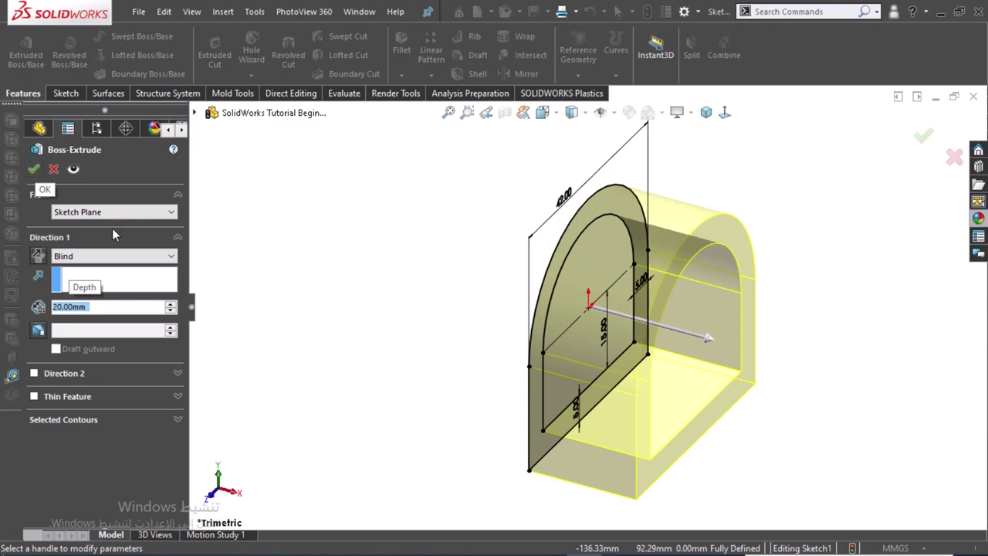
left_click(116, 256)
left_click(85, 316)
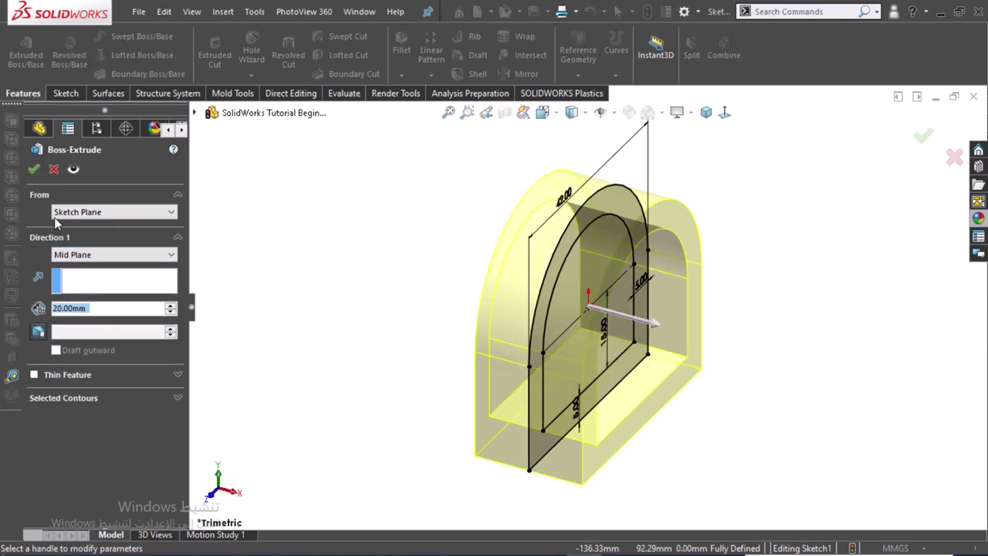
left_click(34, 169)
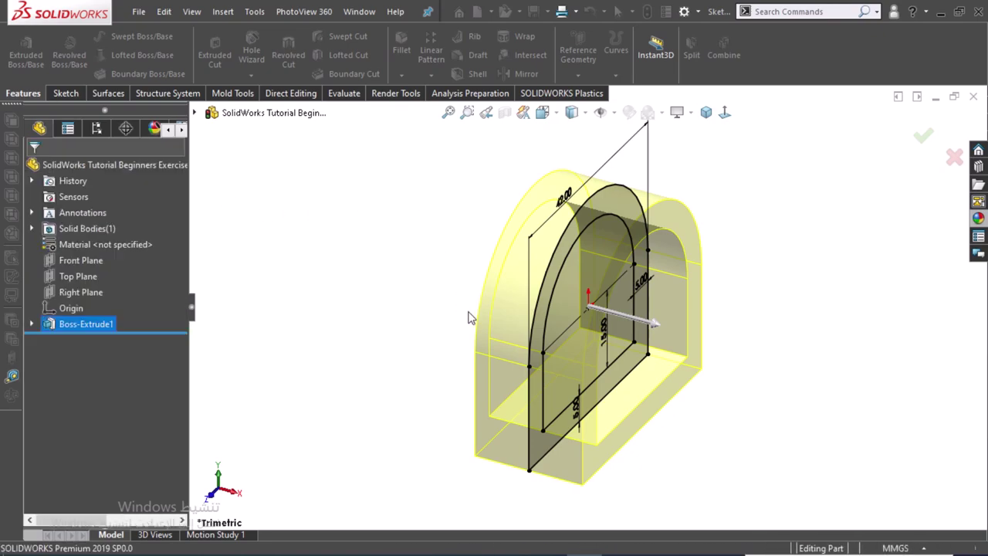
left_click(530, 440)
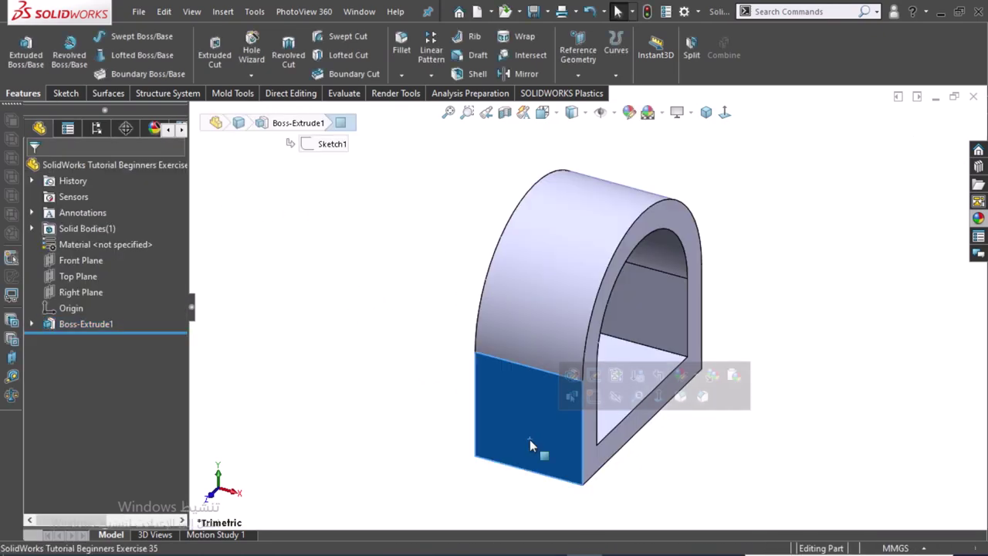
Start Sketch2 on the bracket's lower front face and draw a small tab rectangle from its corner.
left_click(592, 396)
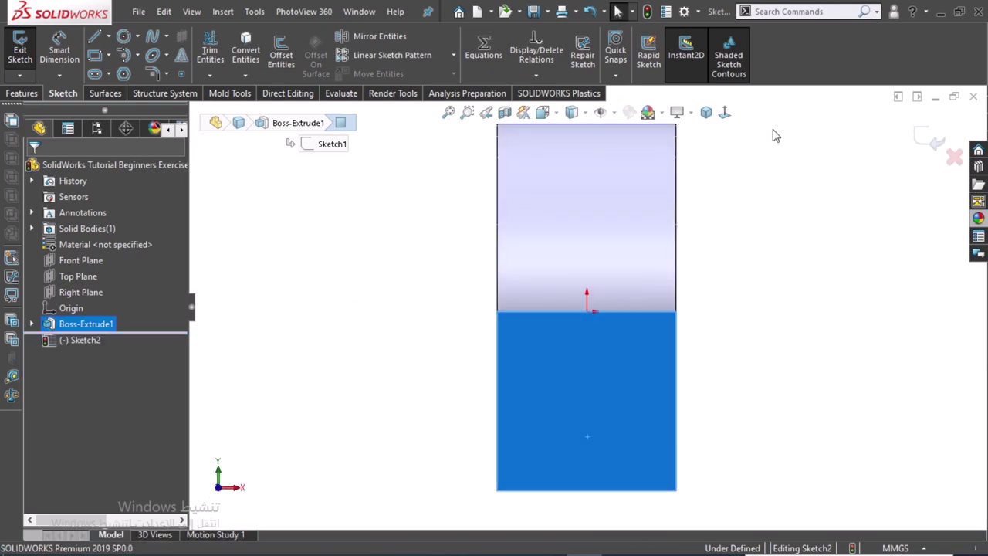
left_click(702, 265)
mouse_move(719, 380)
middle_mouse_down("ctrl")
mouse_move(470, 258)
mouse_move(394, 244)
mouse_move(446, 266)
middle_mouse_up("ctrl")
right_click_drag(671, 367, 692, 465)
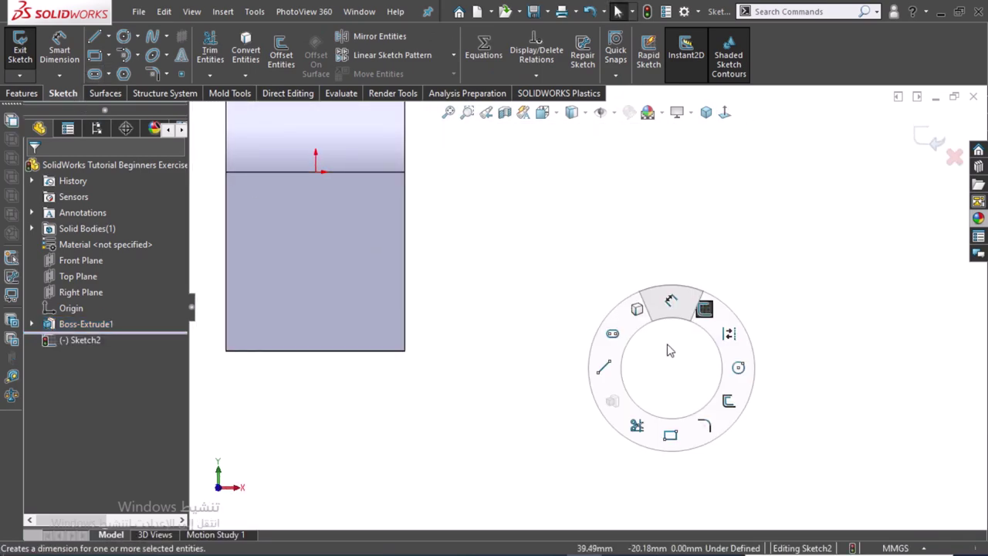
left_click(404, 351)
left_click(462, 318)
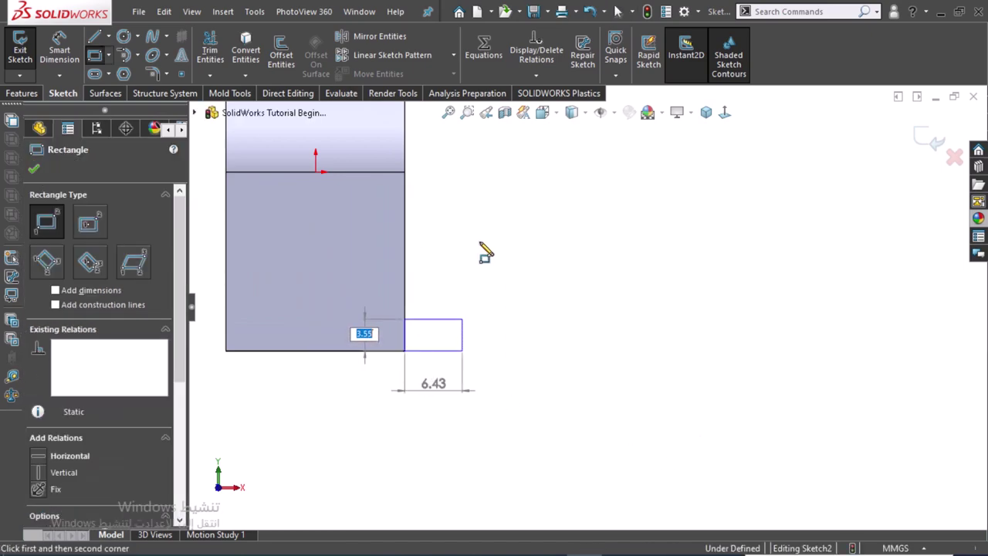
Cap the tab's outer end with a tangent arc and trim the straight line behind it.
left_click(124, 55)
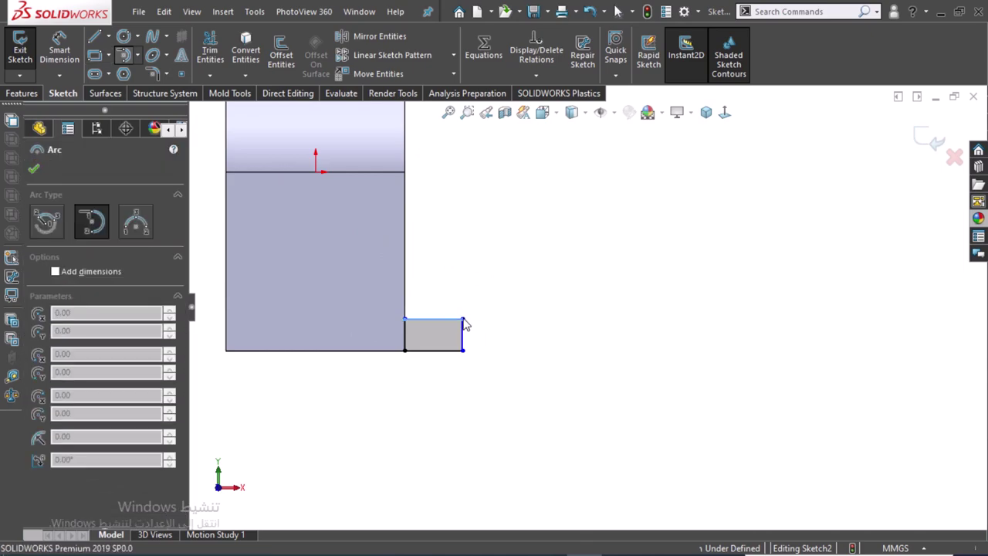
left_click(462, 318)
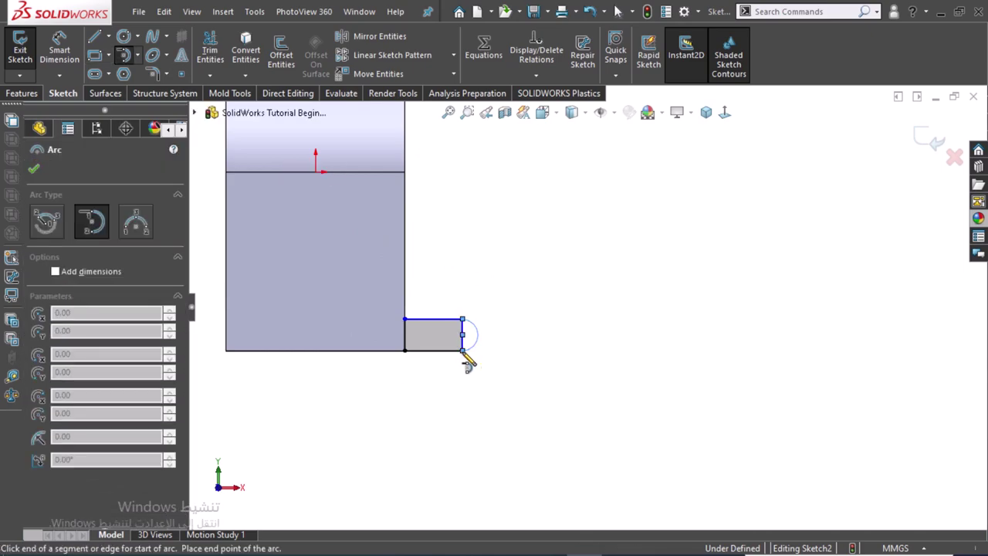
key("Escape")
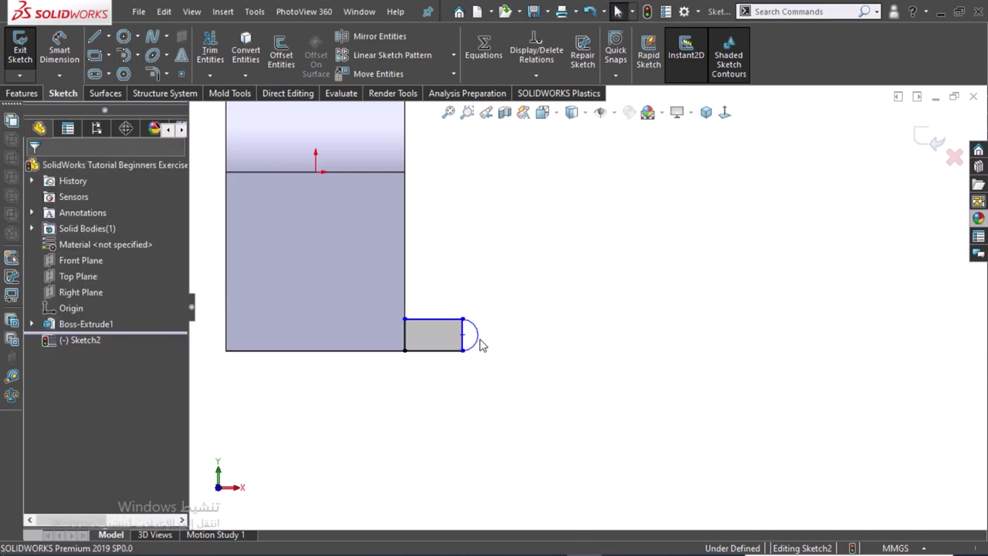
scroll(480, 345, "down", 2)
right_click_drag(591, 365, 580, 326)
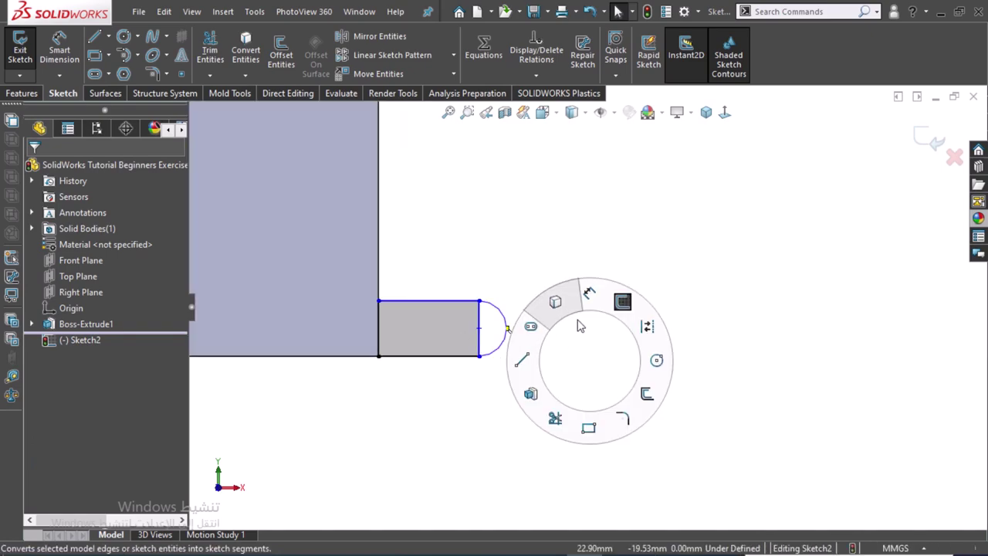
left_click(564, 407)
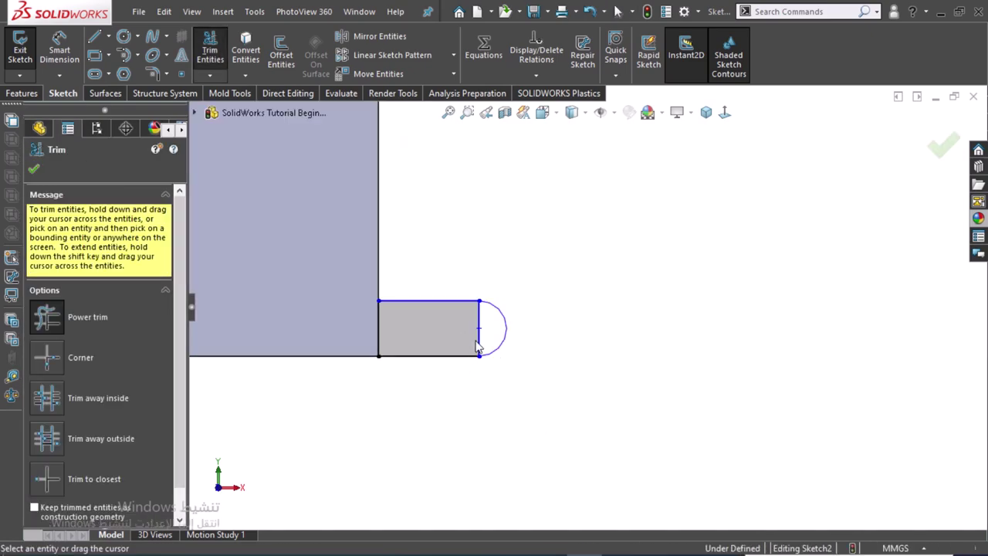
left_click_drag(477, 342, 488, 348)
key("Escape")
right_click_drag(589, 340, 588, 279)
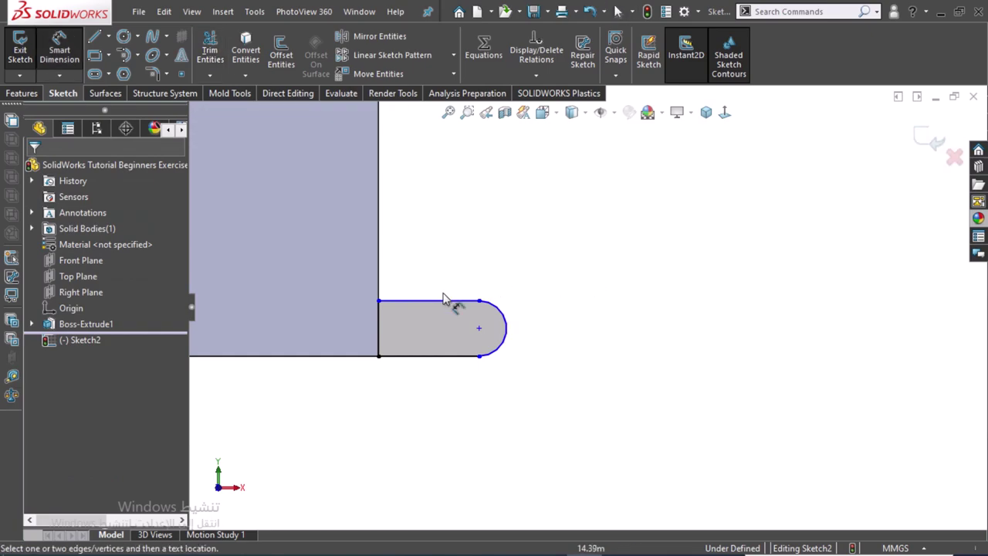
Dimension the tab 10 mm tall and 10 mm long, then centre a circle on its rounded end.
left_click(359, 335)
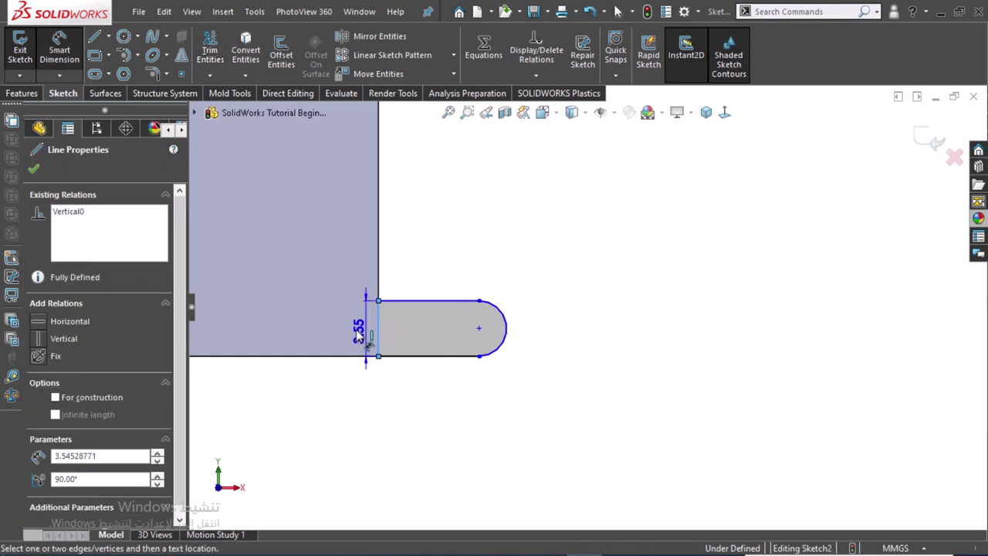
left_click(357, 332)
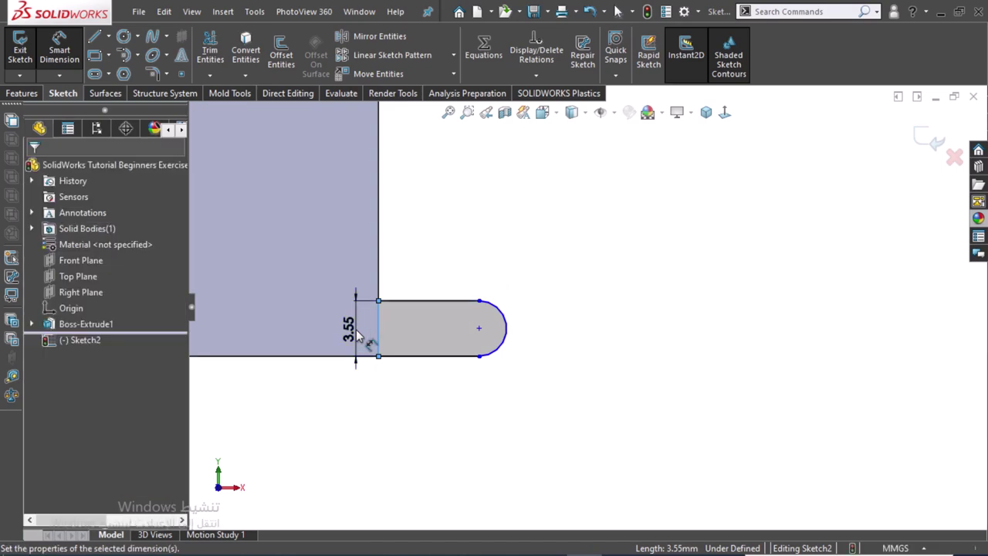
type("10")
key("Escape")
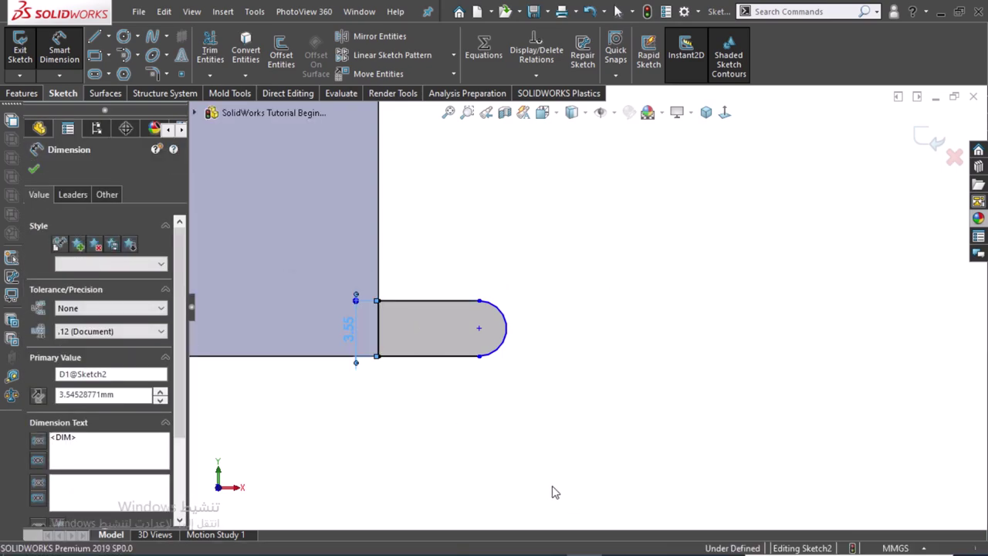
left_click(427, 359)
left_click(432, 386)
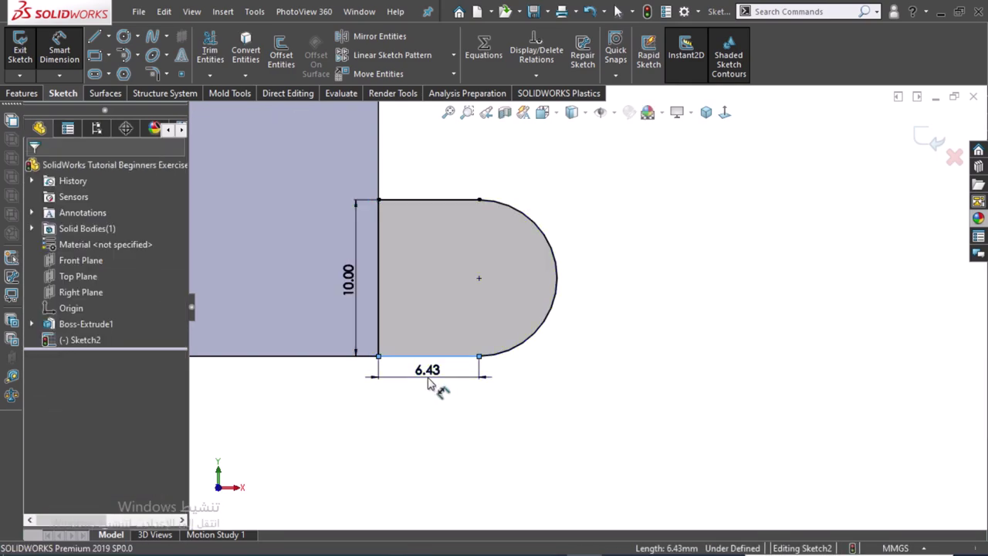
type("10")
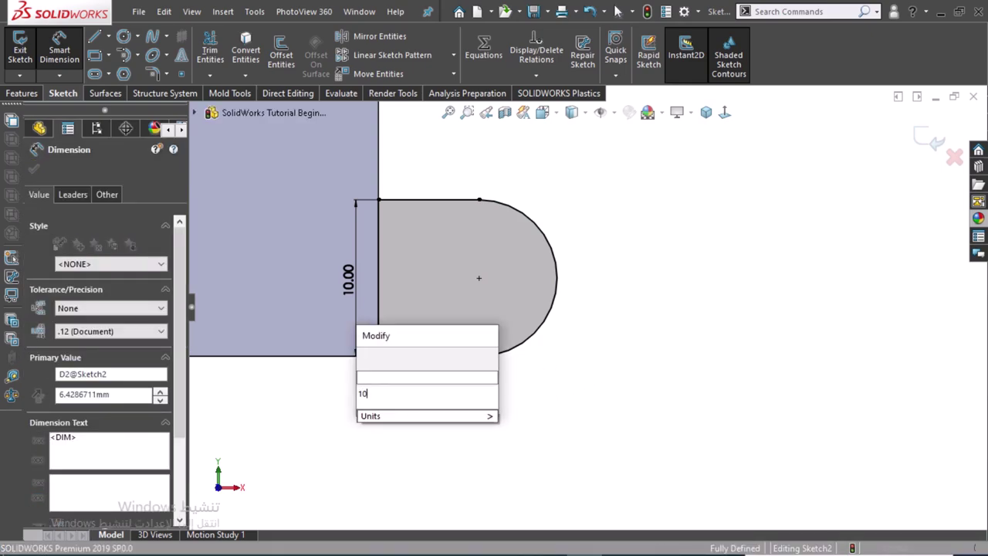
key("Return")
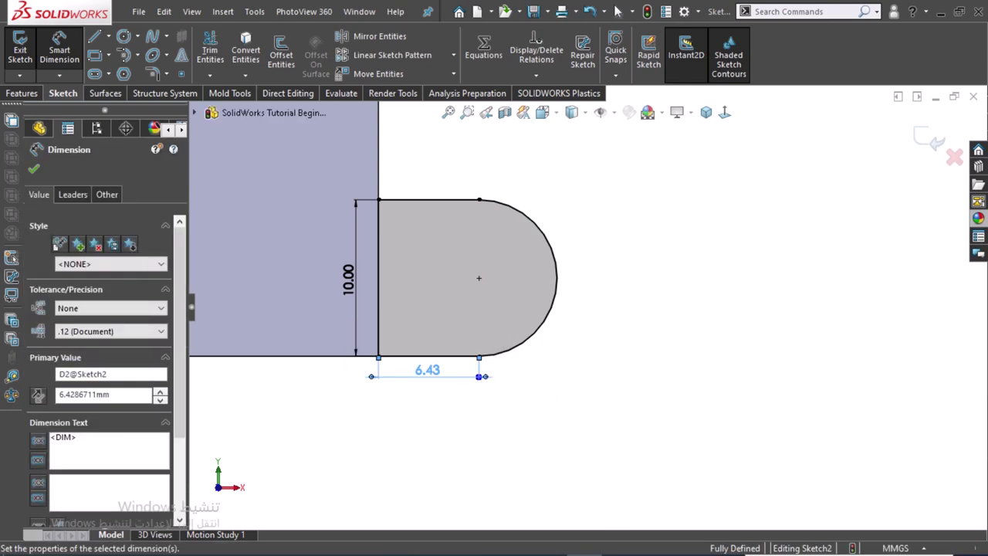
key("c")
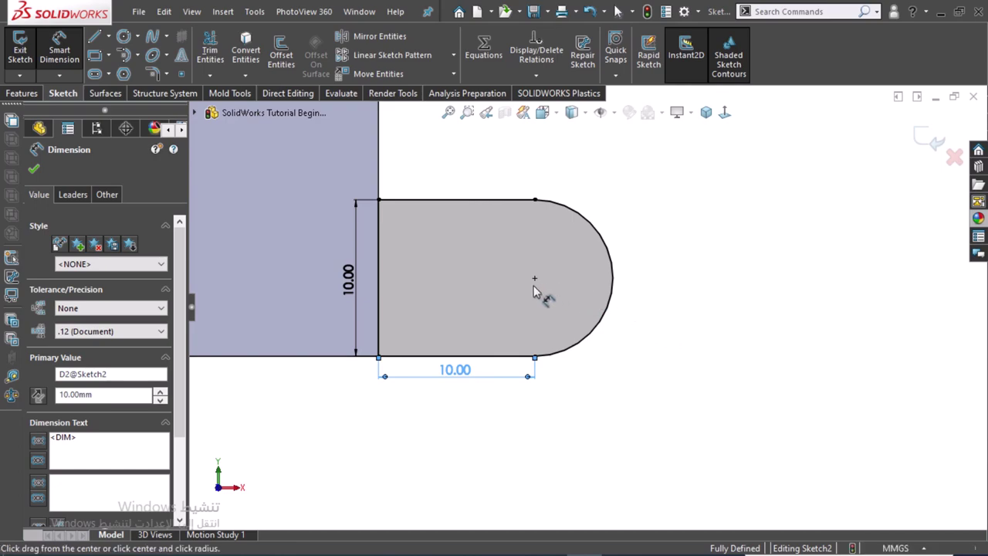
left_click(533, 278)
Finish the hole circle in the tab's rounded end and give it a 6 mm diameter.
left_click(560, 253)
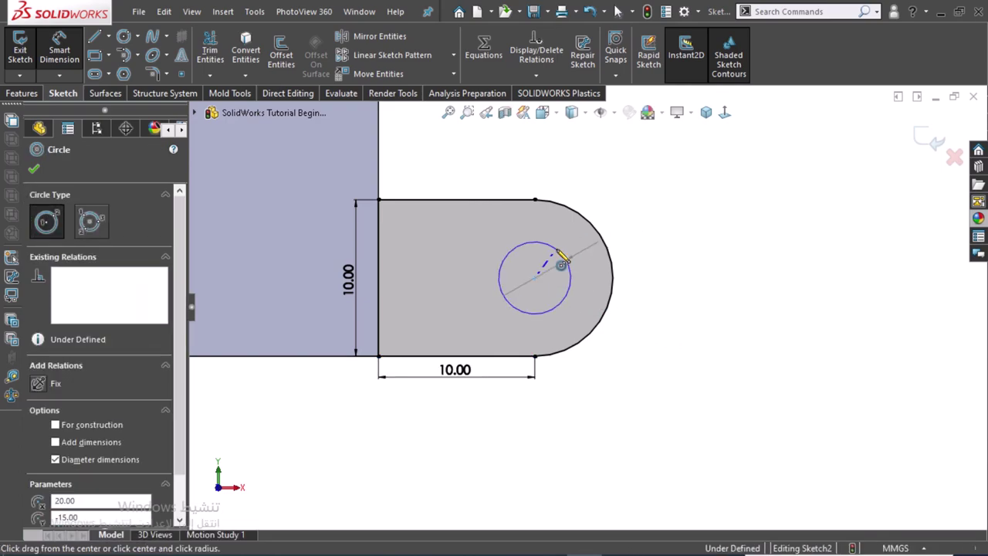
key("Escape")
right_click_drag(690, 269, 689, 228)
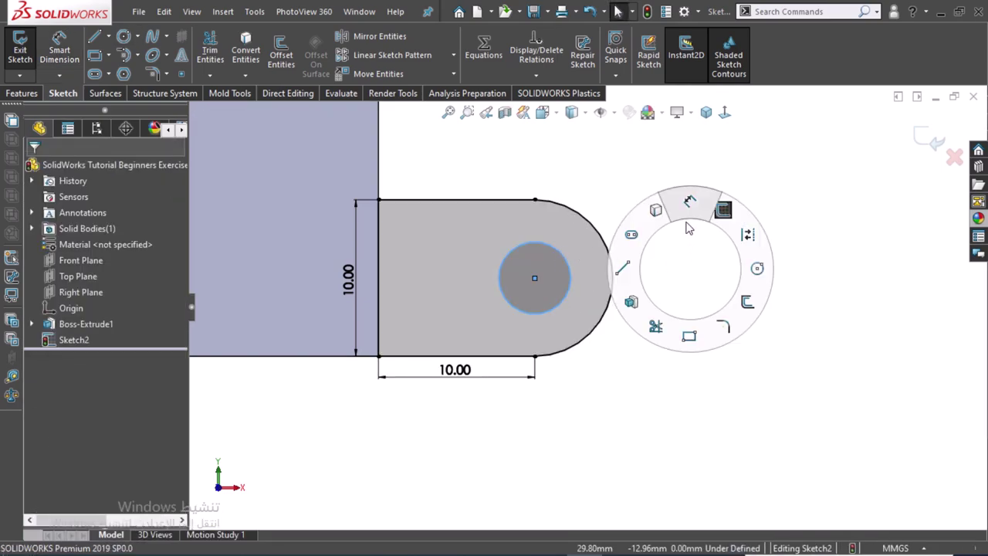
left_click(570, 266)
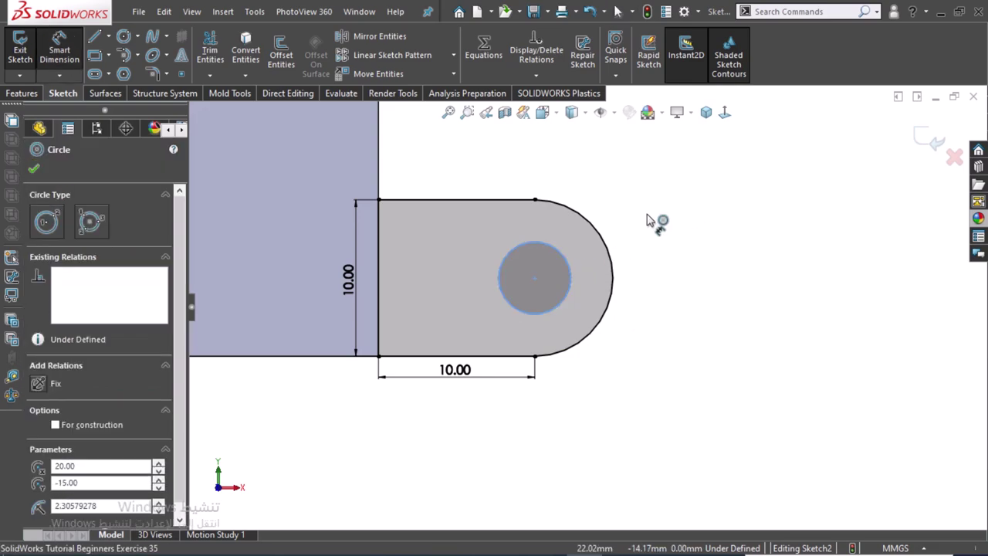
left_click(649, 219)
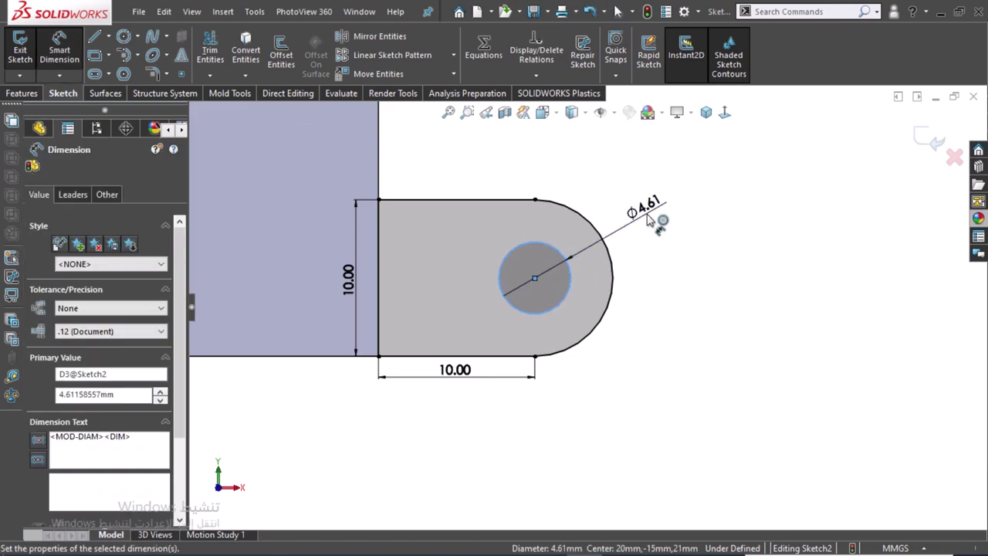
left_click(667, 187)
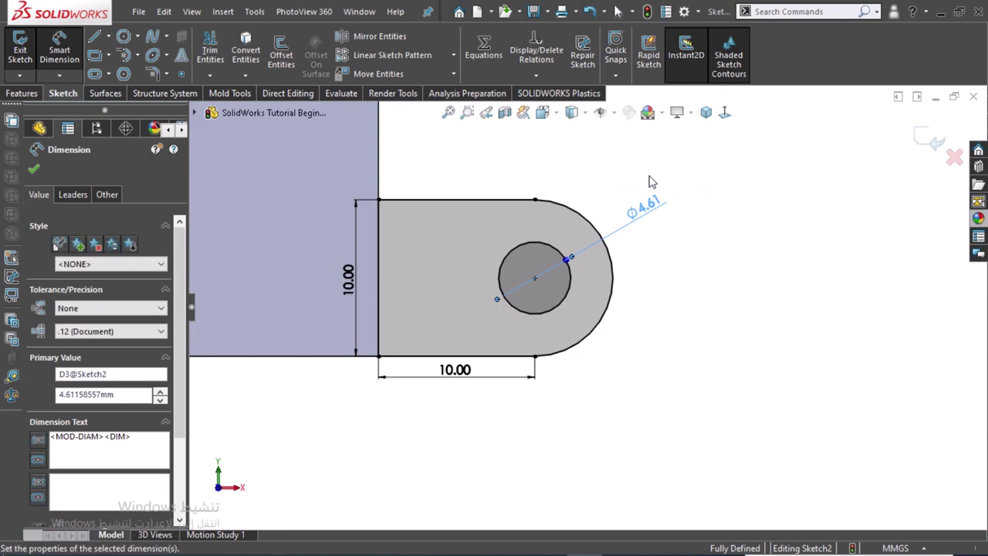
left_click(724, 294)
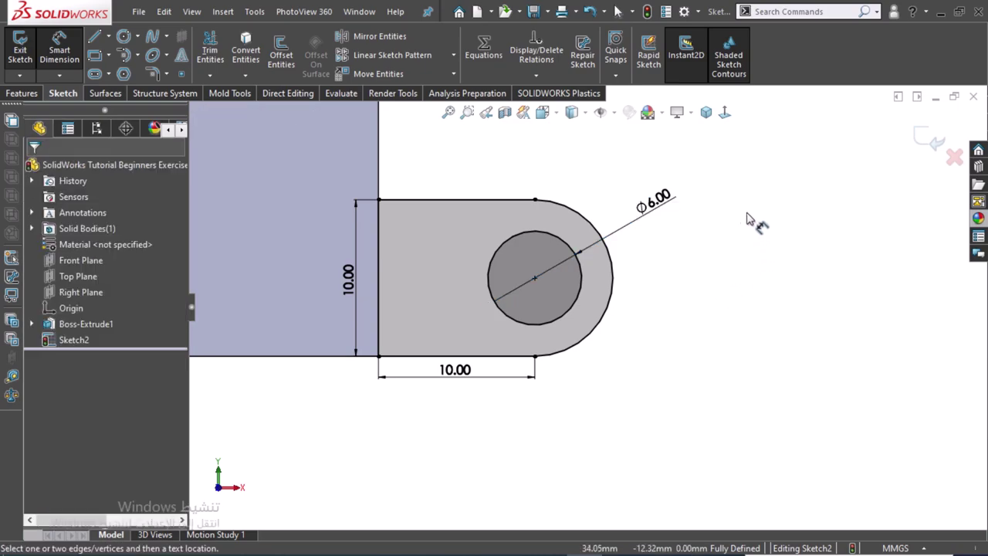
mouse_move(704, 223)
middle_mouse_down()
mouse_move(623, 289)
mouse_move(646, 353)
mouse_move(656, 287)
middle_mouse_up()
Extrude the holed tab sketch 7 mm in the reversed direction as Boss-Extrude2.
key("f")
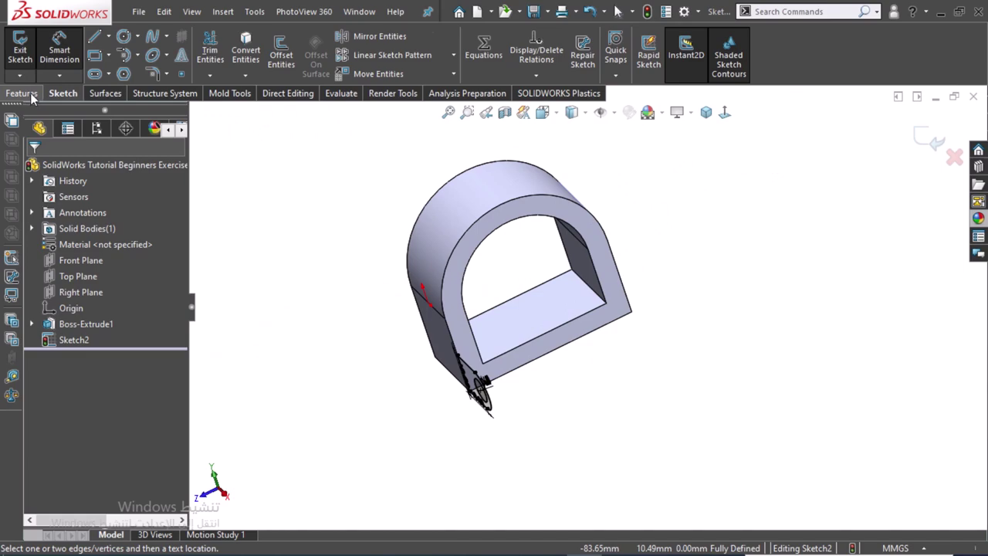
left_click(23, 93)
left_click(28, 62)
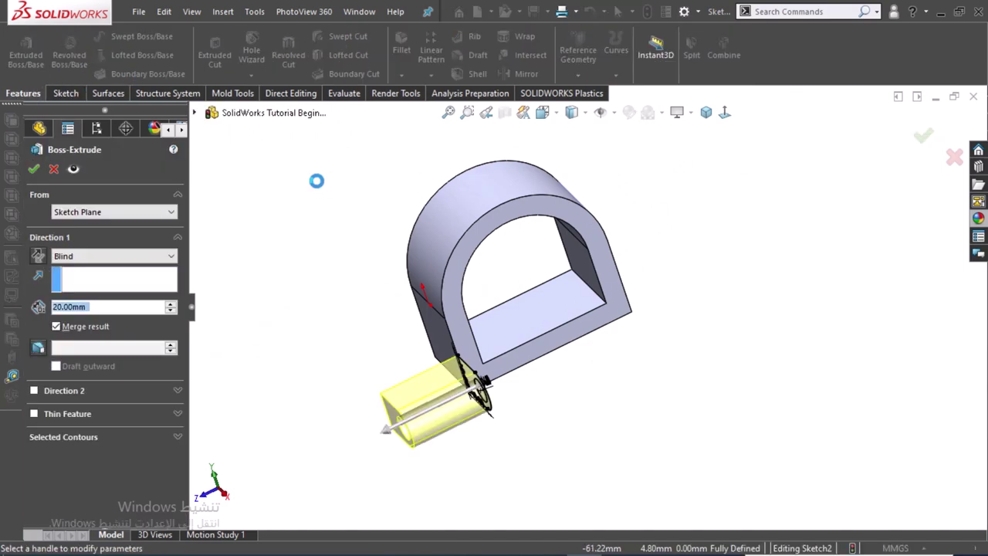
type("7")
key("Return")
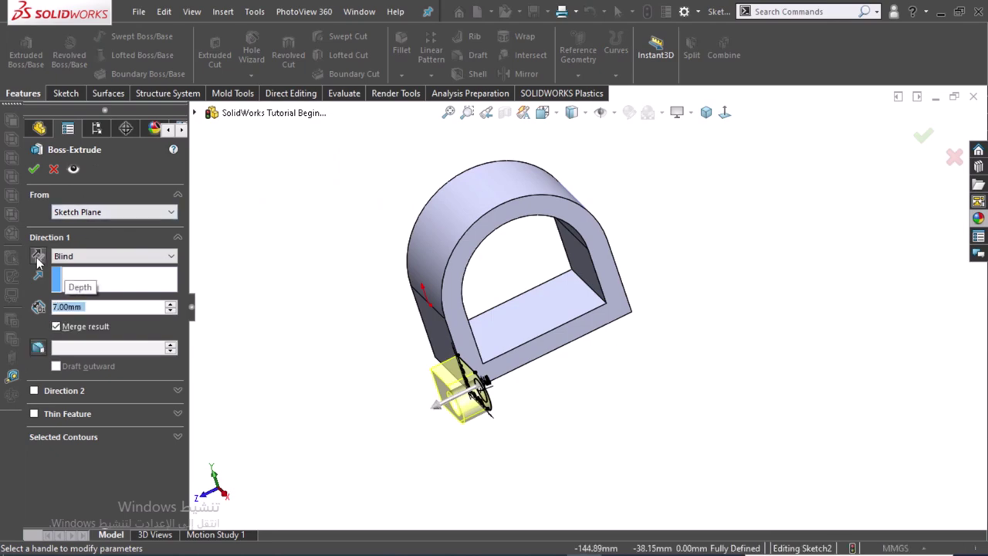
left_click(37, 260)
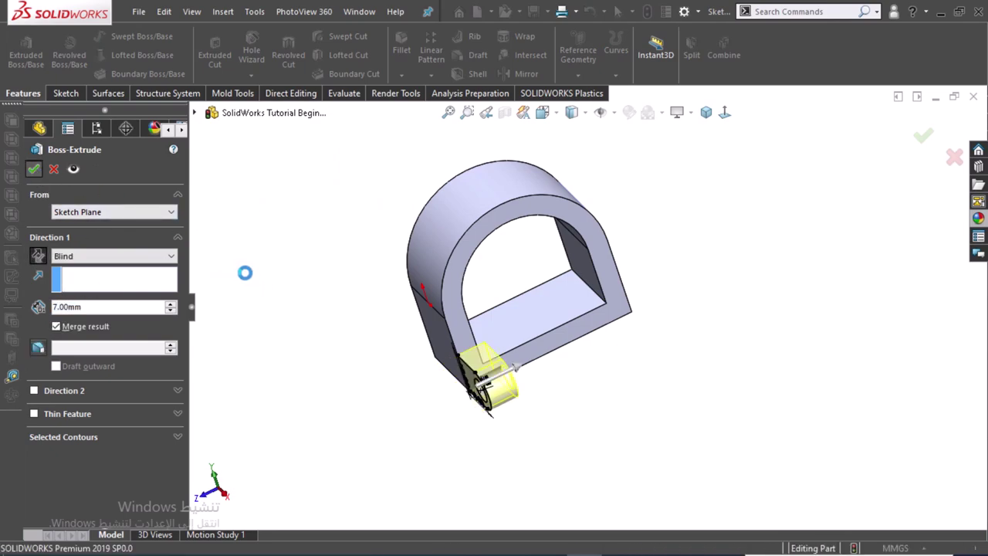
left_click(97, 328)
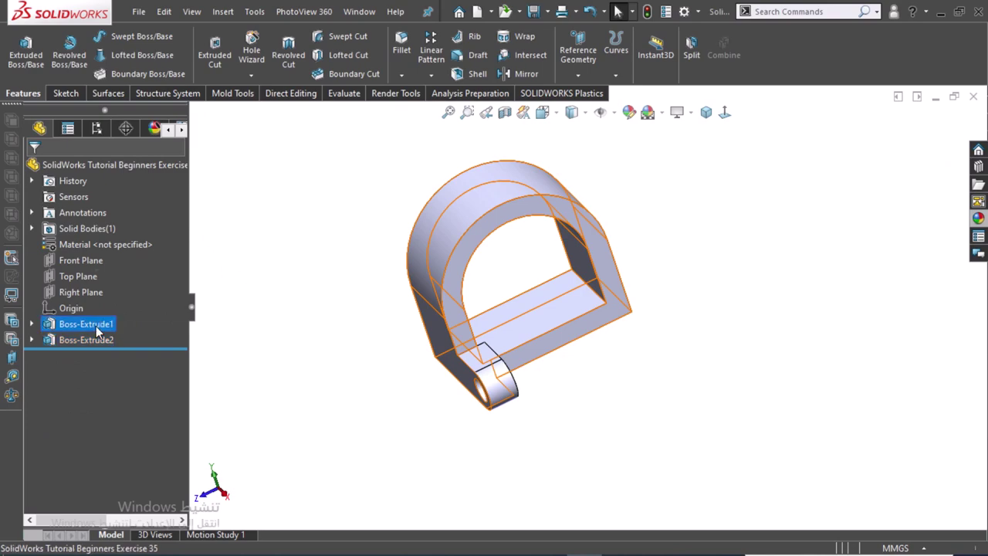
Change Sketch1's wall offset dimension from 5 to 7 mm and rebuild the bracket.
left_click(132, 283)
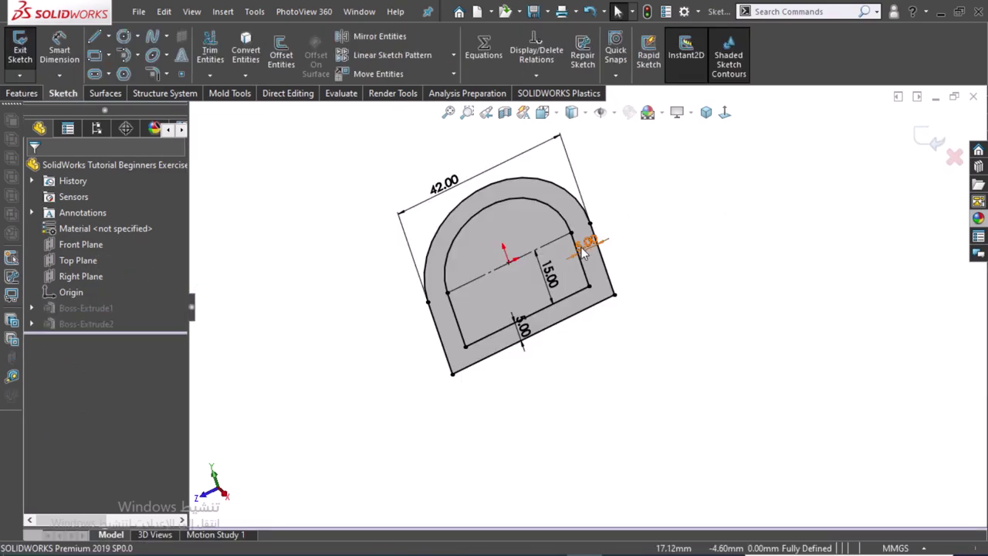
double_click(582, 252)
type("7")
key("Return")
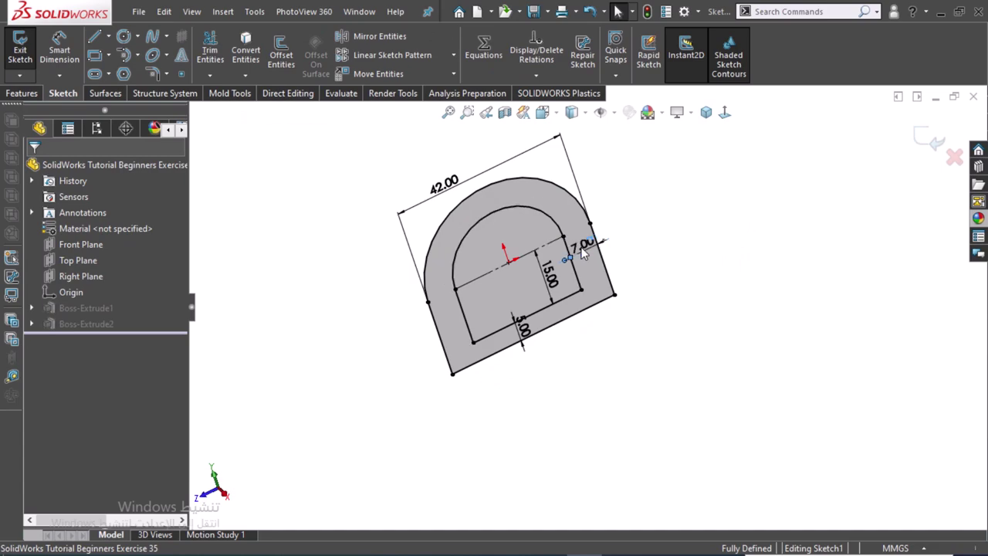
left_click(929, 144)
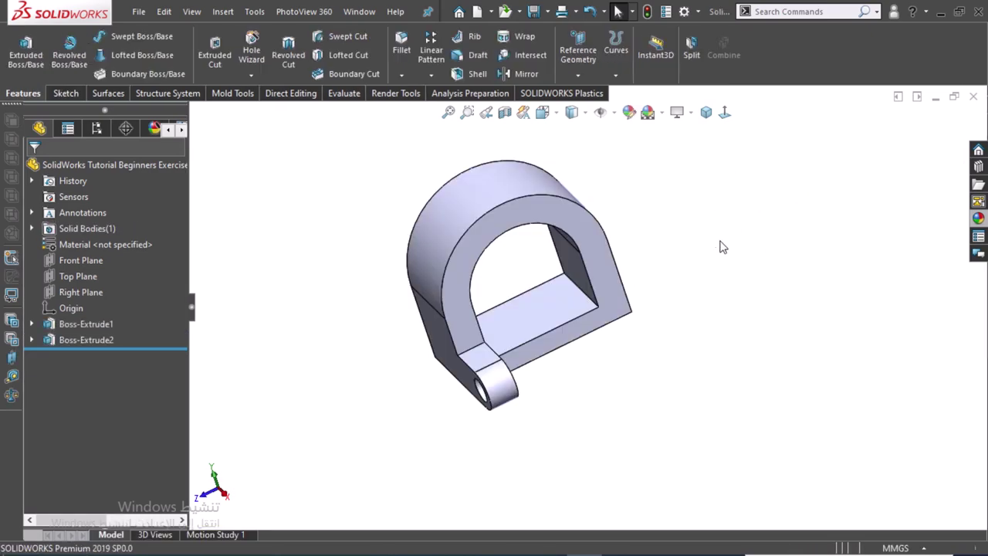
Open Sketch3 on the bracket's lower flat front face, viewed normal to it.
middle_click_drag(614, 299, 512, 365)
left_click(512, 364)
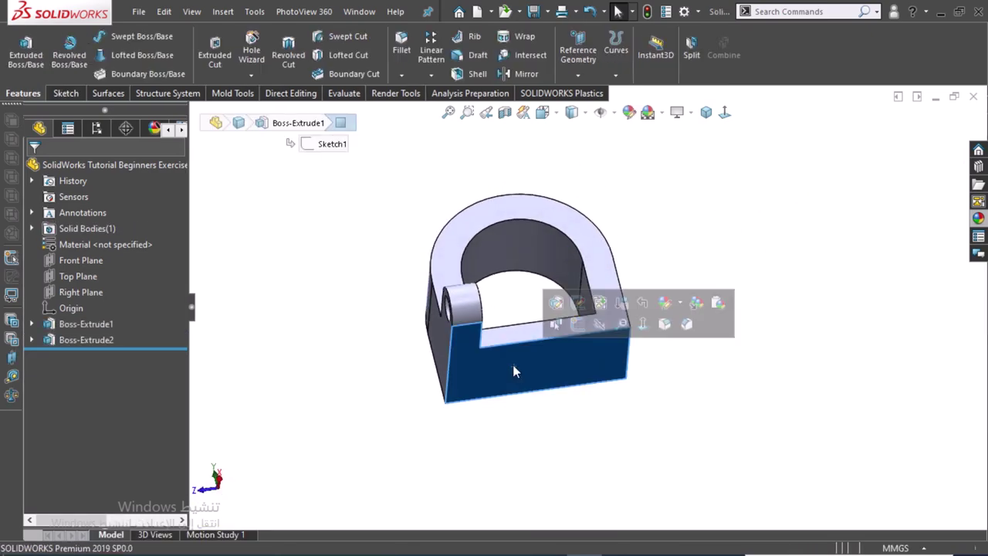
left_click(578, 328)
left_click(725, 113)
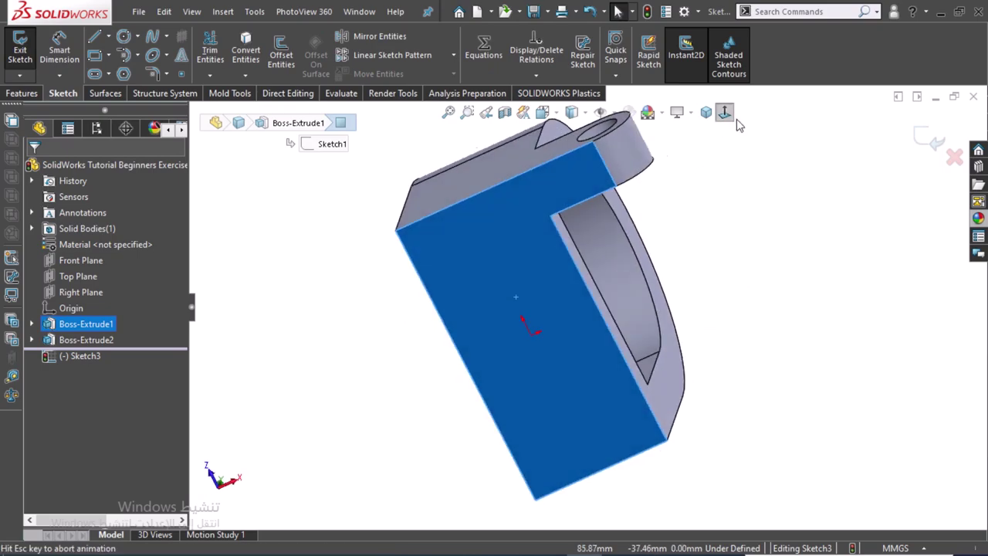
left_click(737, 384)
scroll(587, 309, "up", 3)
scroll(624, 275, "down", 2)
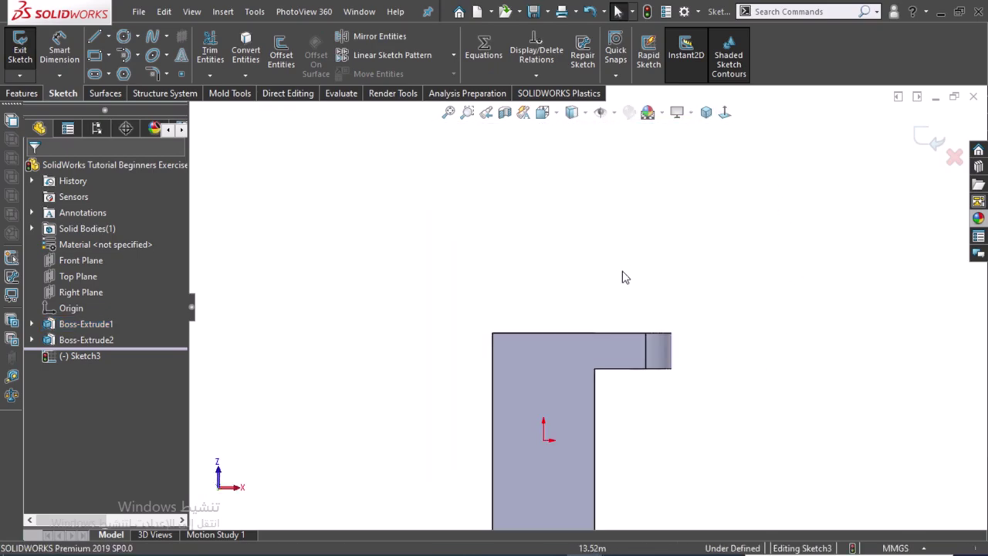
scroll(627, 289, "down", 1)
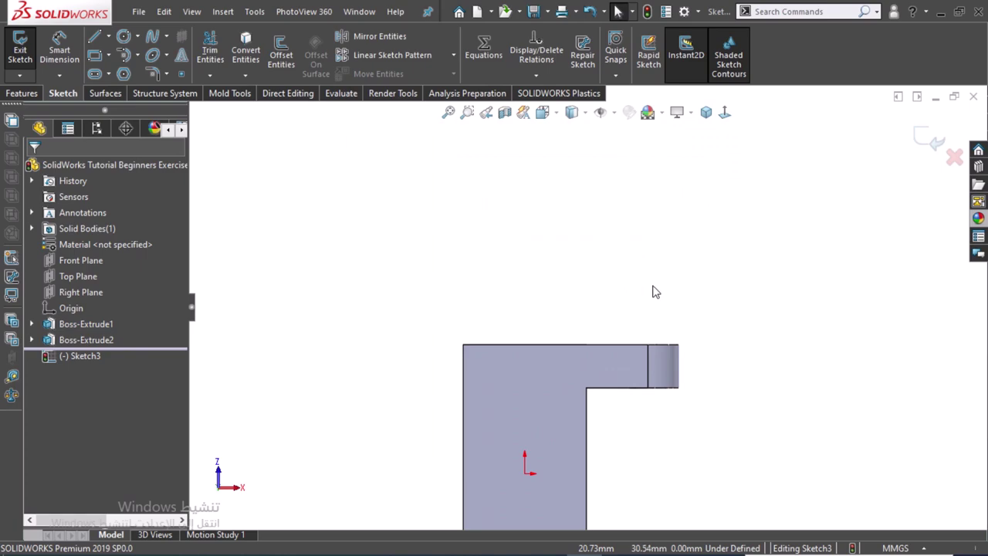
right_click_drag(655, 292, 712, 287)
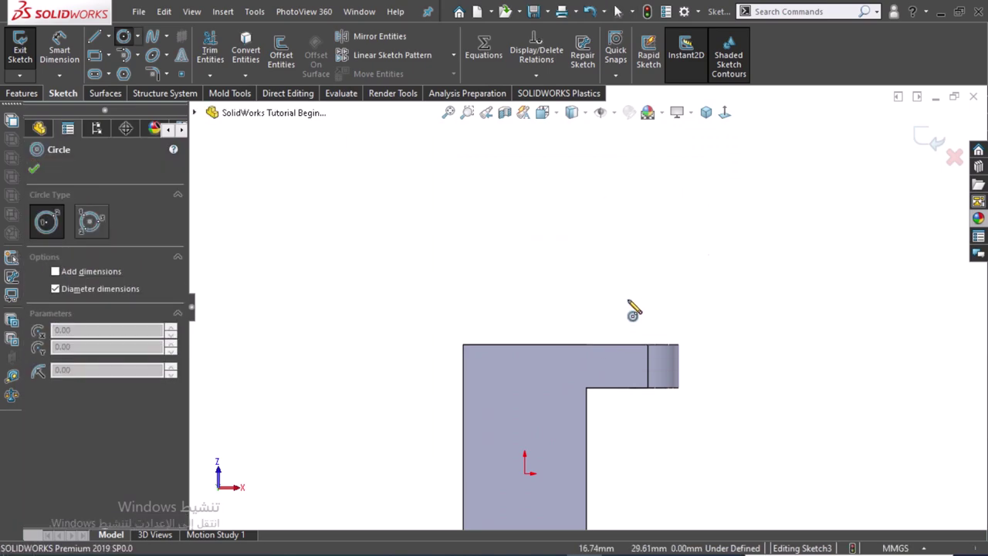
Draw a 20 mm-wide rectangle above the left upright, capped by a semicircular tangent arc.
left_click(463, 345)
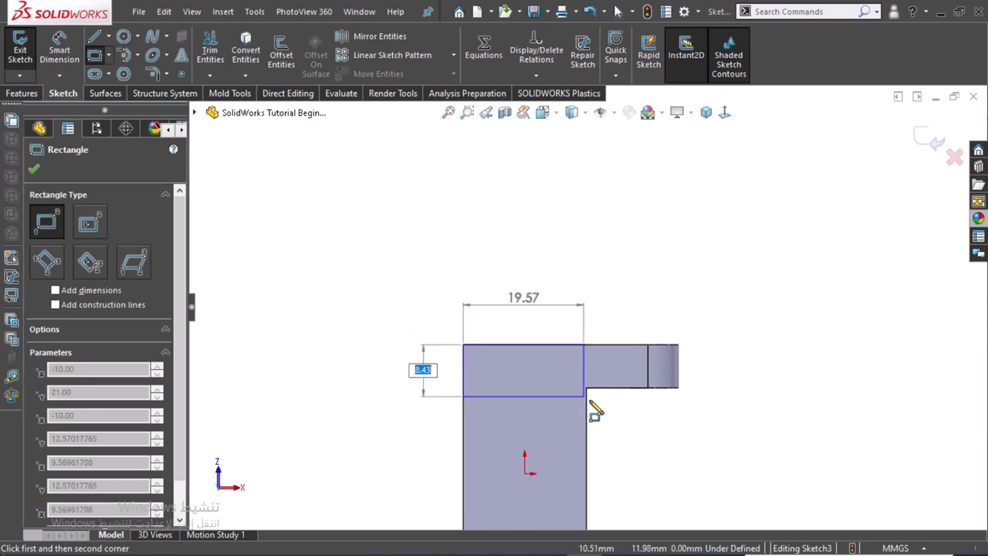
left_click(587, 279)
left_click(124, 55)
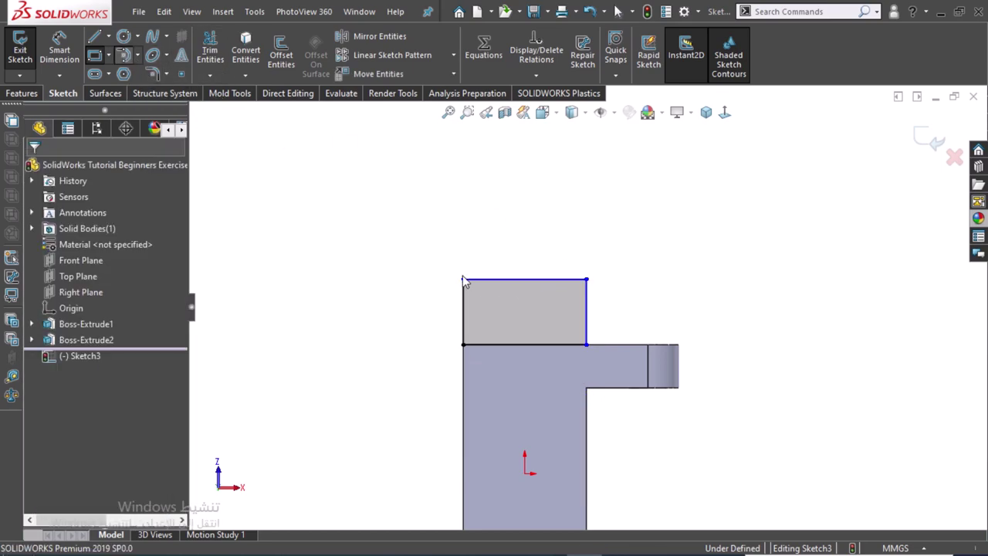
left_click(586, 280)
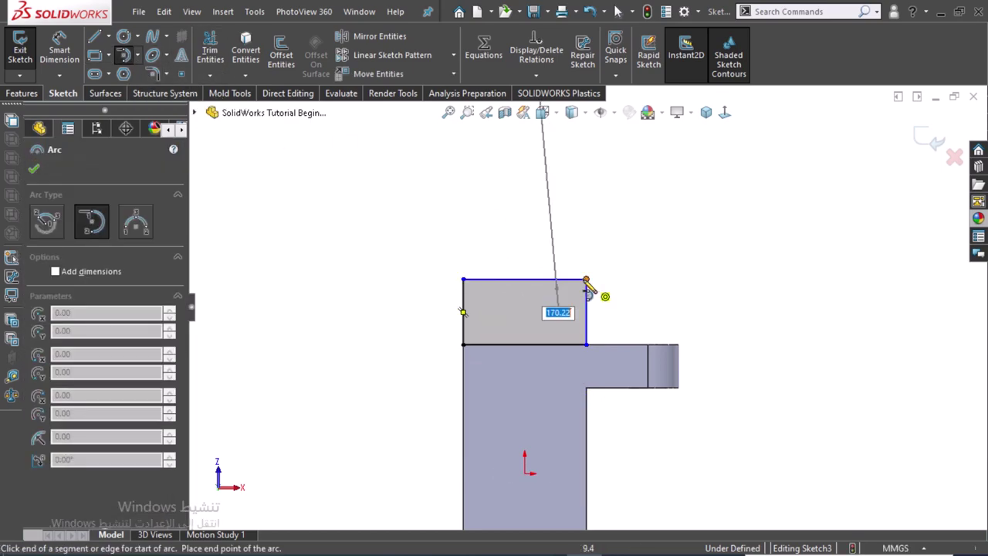
key("Escape")
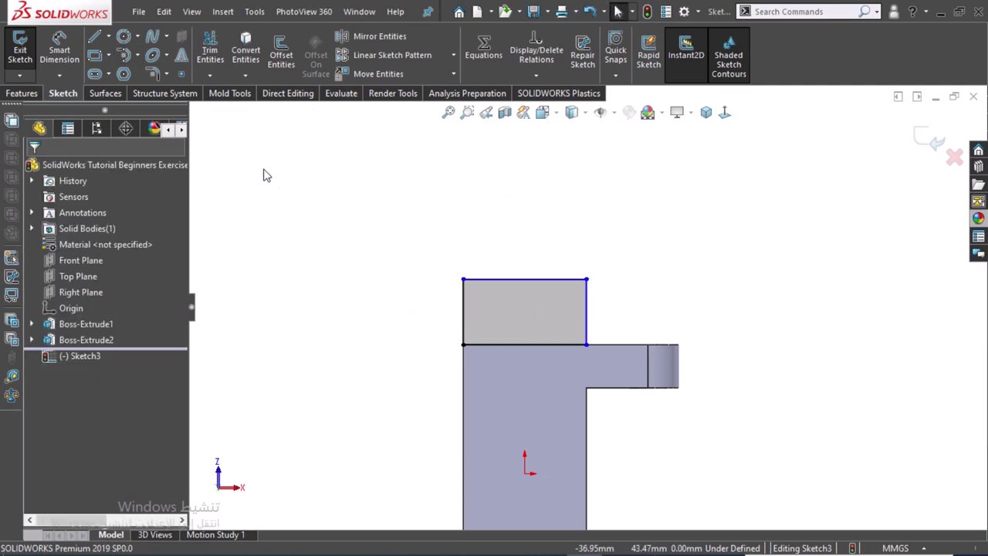
key("Return")
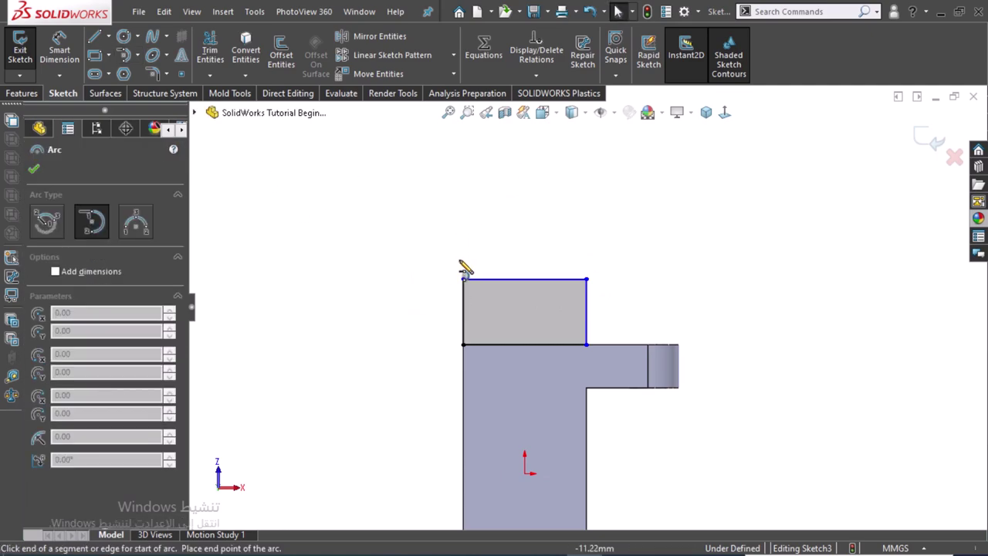
left_click(463, 279)
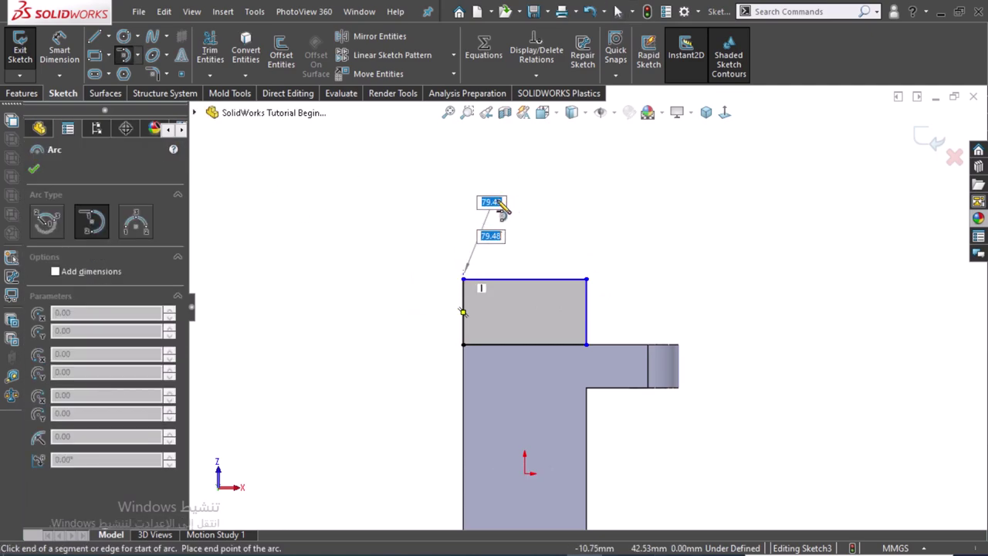
left_click(587, 280)
key("Escape")
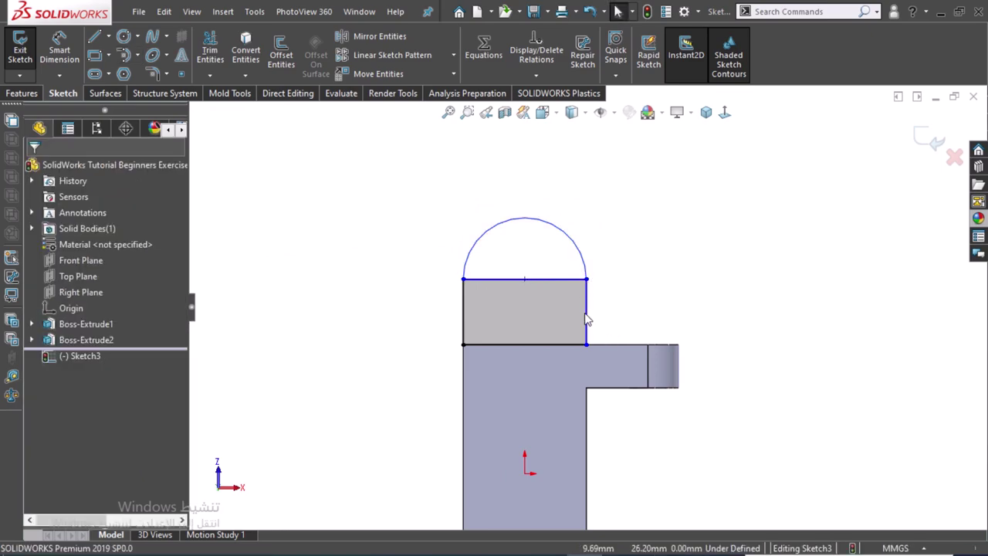
Select the rectangle's top line lying beneath the arc.
left_click(590, 402, "ctrl")
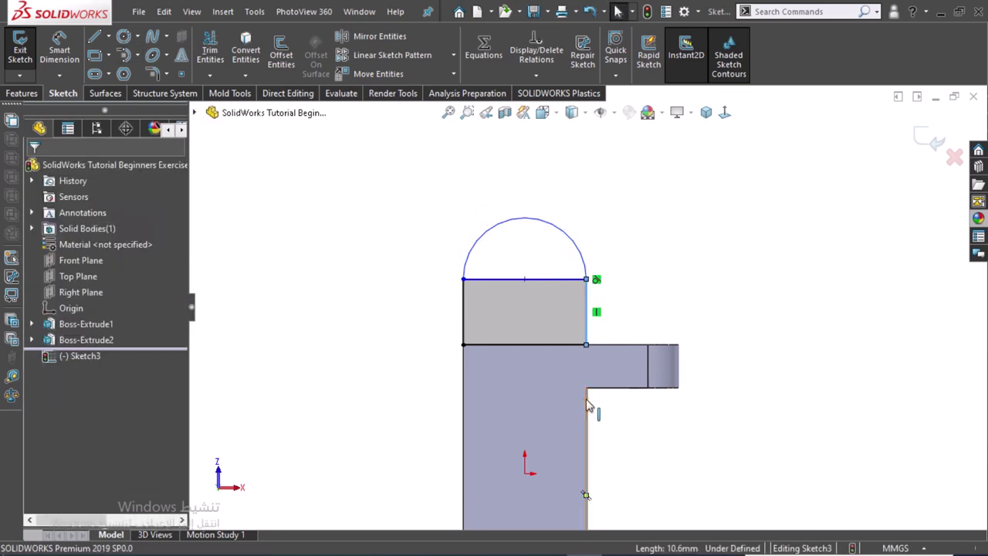
left_click(651, 283)
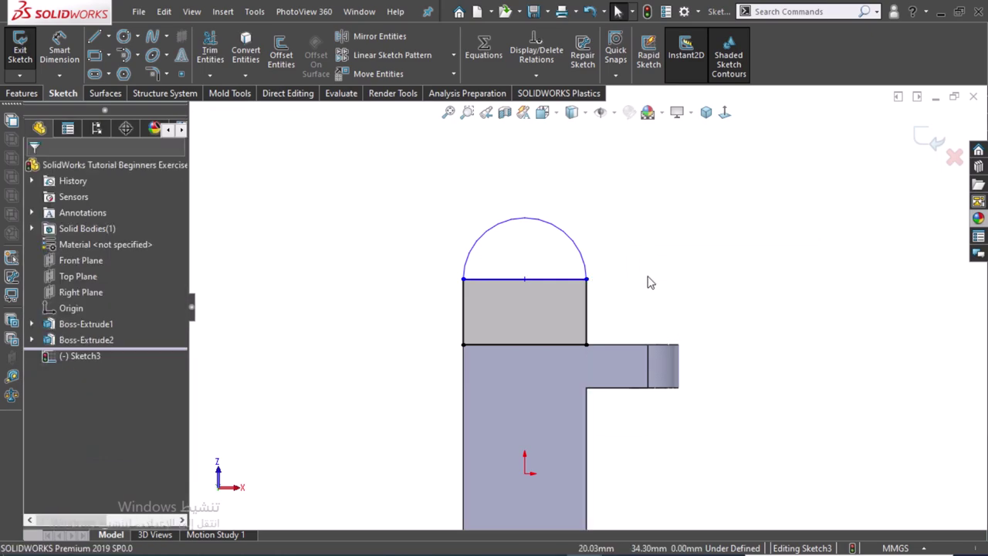
left_click(540, 279)
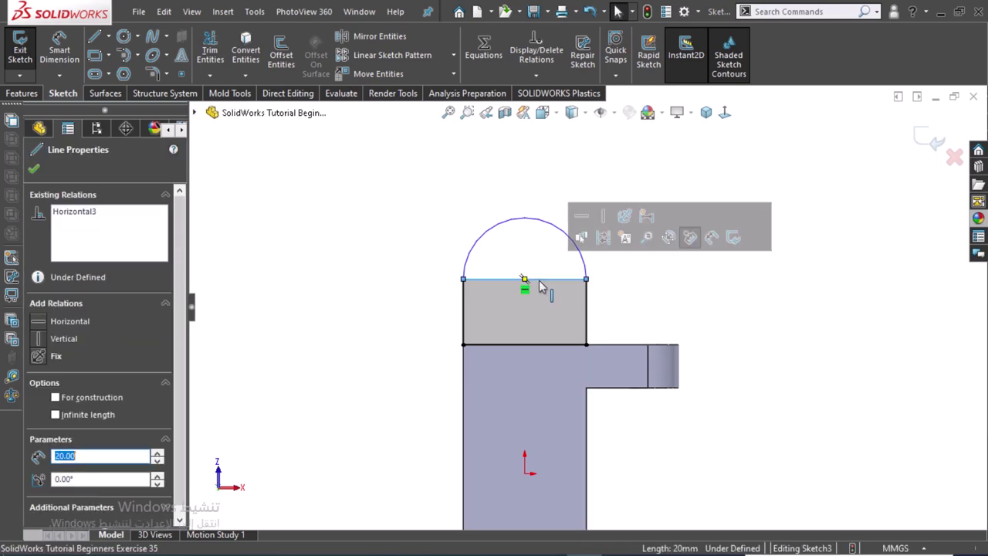
Delete the line under the arc and dimension the lug's left side to 10 mm.
key("Delete")
right_click_drag(691, 294, 691, 226)
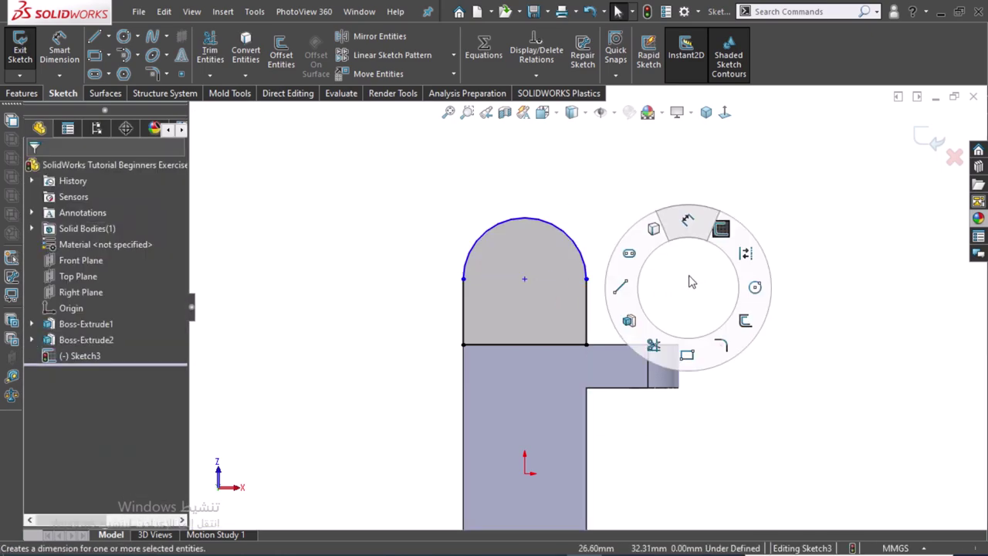
left_click(463, 315)
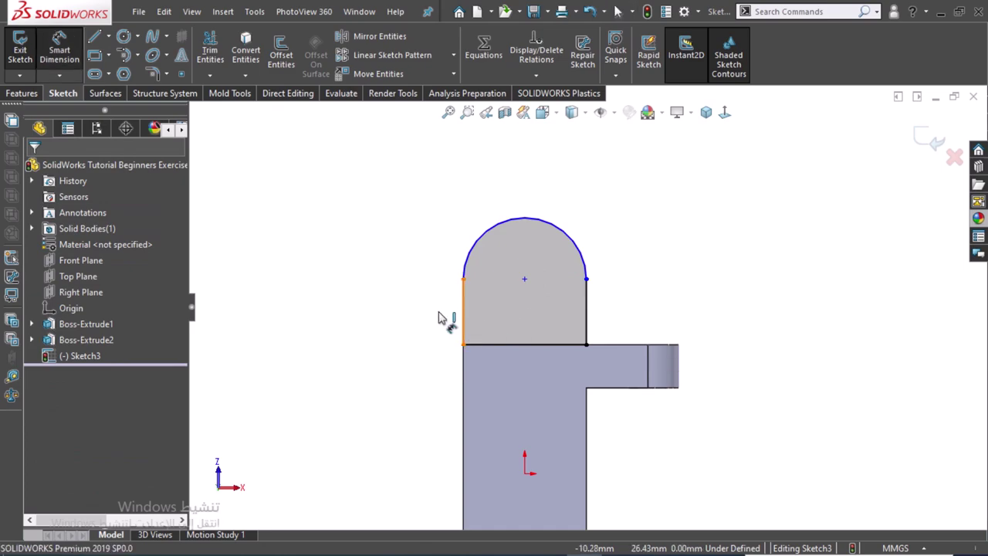
left_click(441, 323)
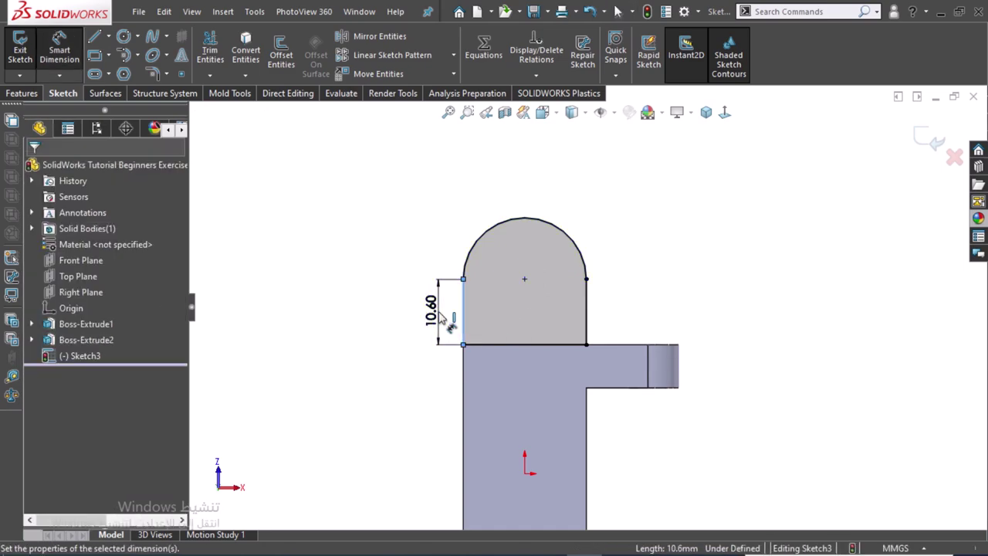
type("10")
key("Return")
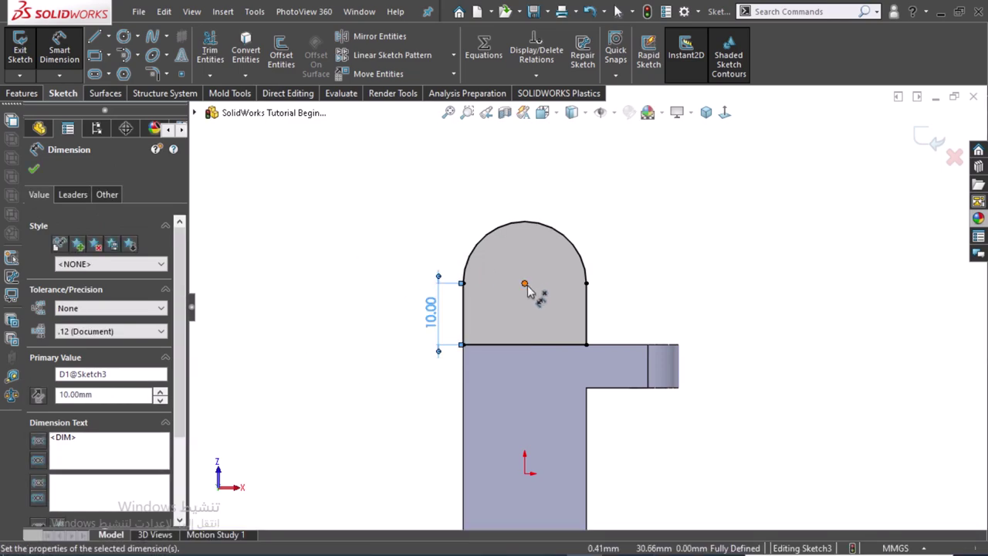
Draw a Ø10 mm hole circle at the lug arc's centre and exit the sketch.
key("c")
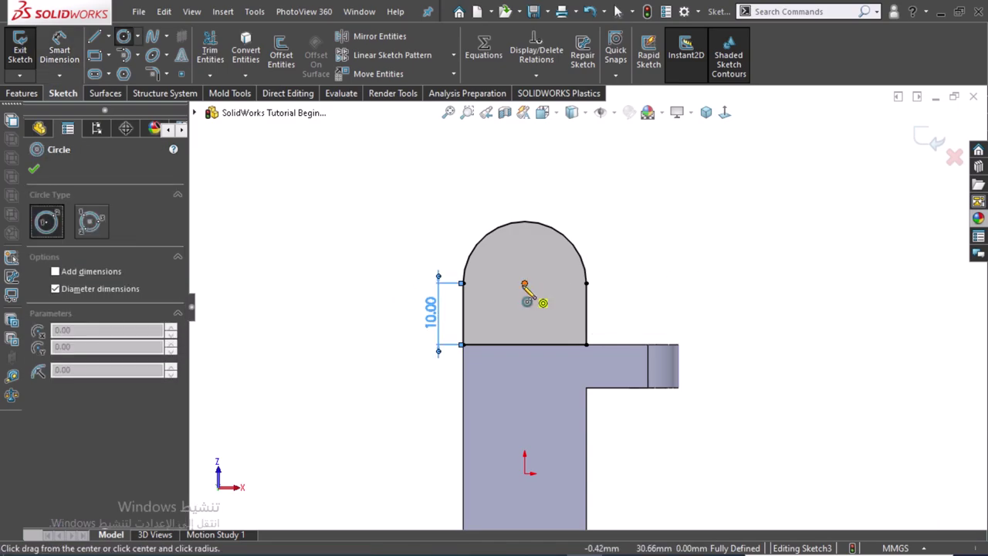
left_click(525, 282)
left_click(550, 278)
left_click(544, 267)
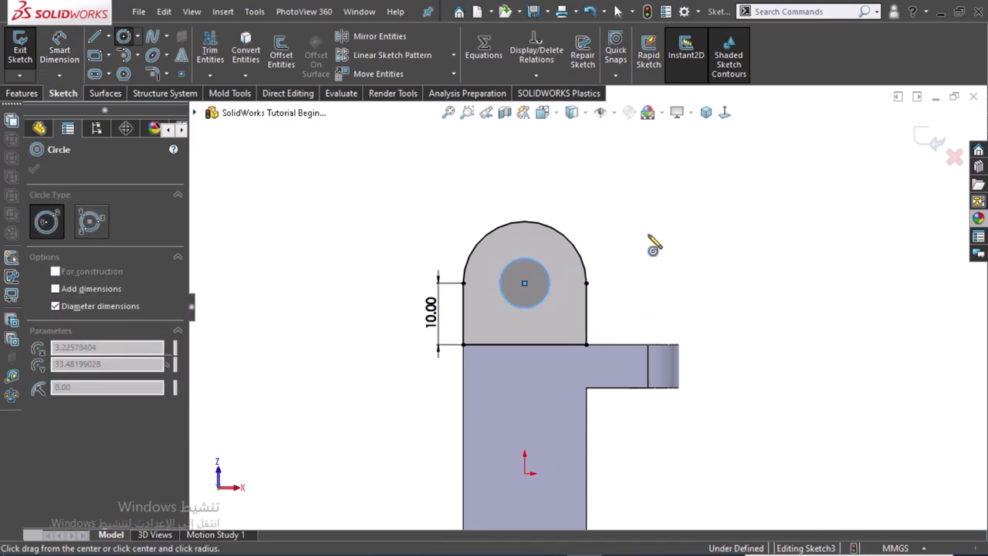
key("d")
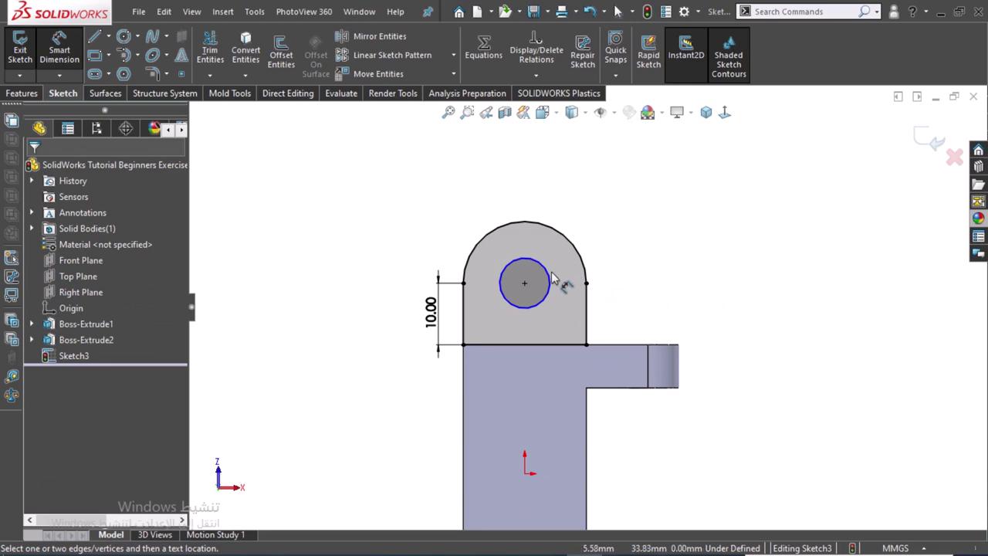
left_click(562, 268)
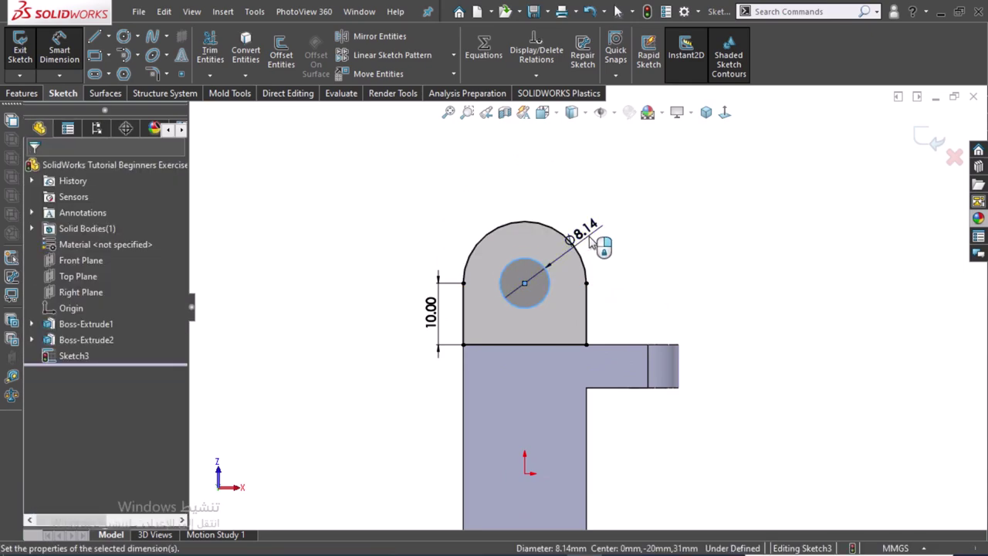
left_click(595, 241)
type("10")
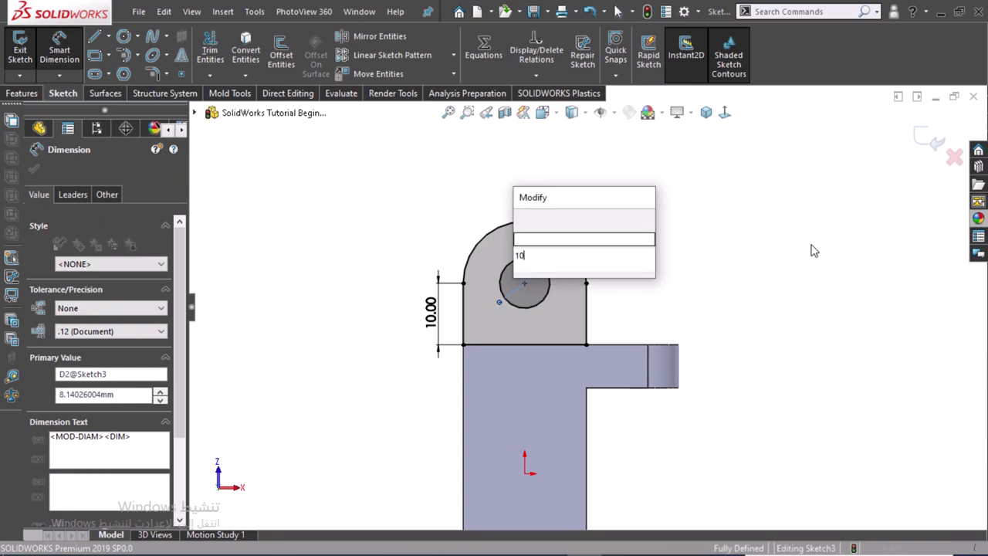
key("Escape")
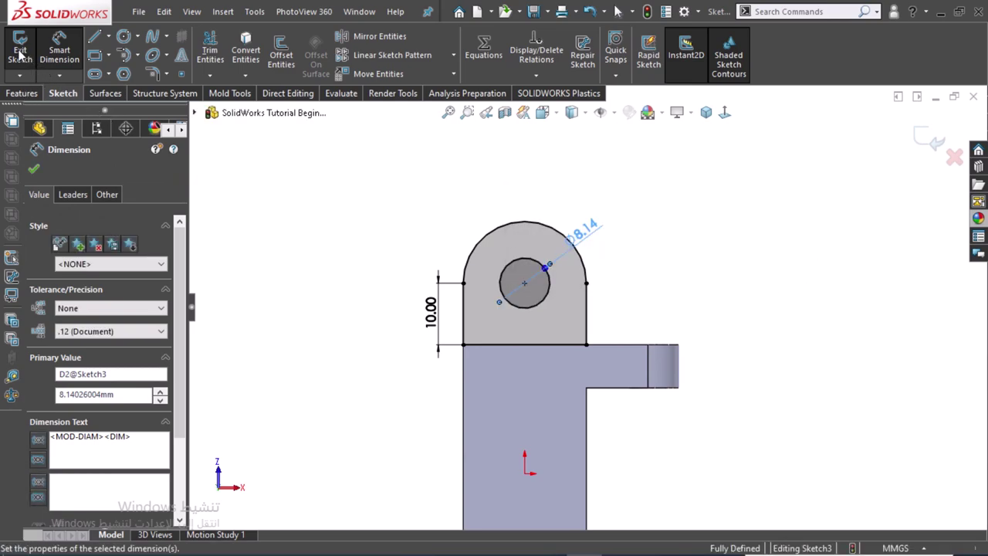
left_click(20, 51)
Set Boss-Extrude3 to a 5 mm reversed extrusion of the lug sketch, merged into the body.
right_click(23, 54)
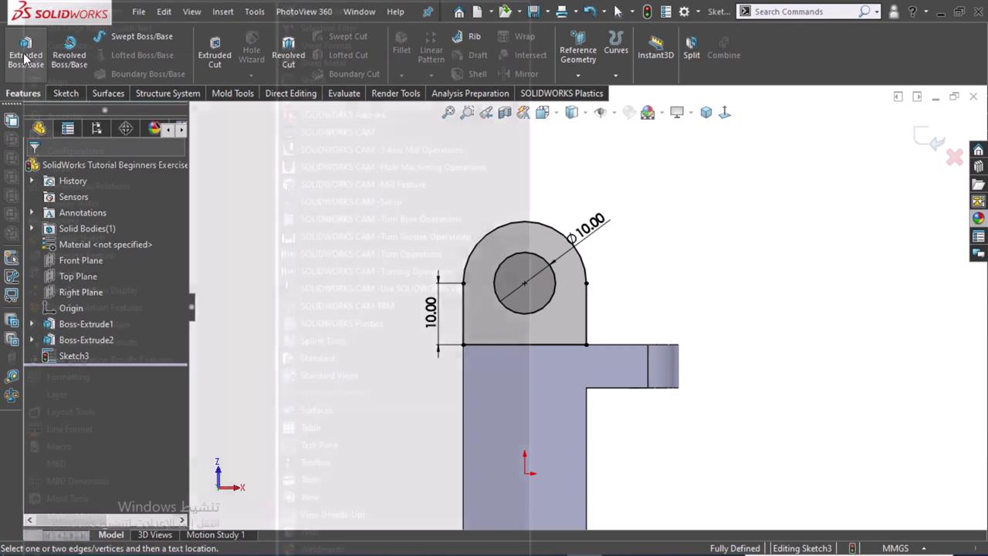
key("Escape")
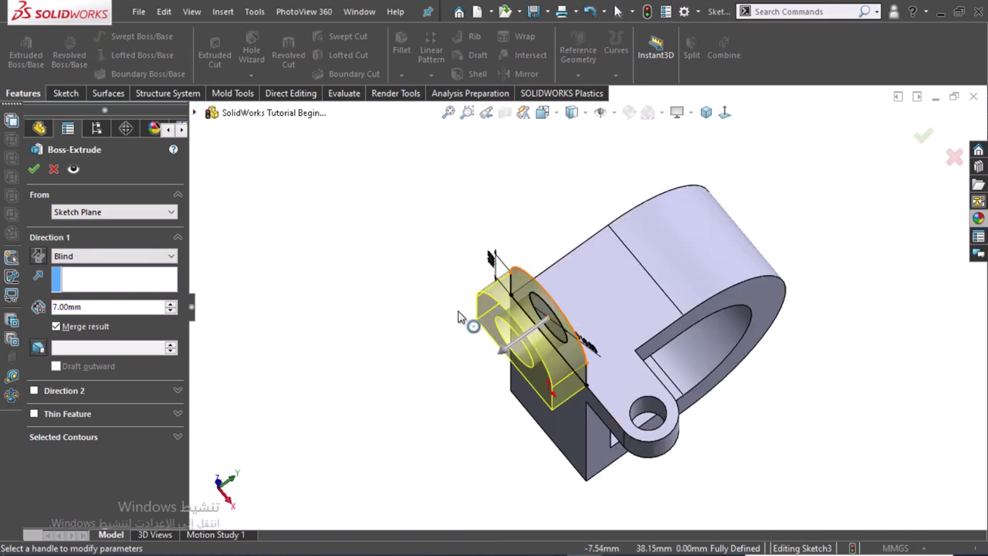
middle_click_drag(382, 350, 399, 356)
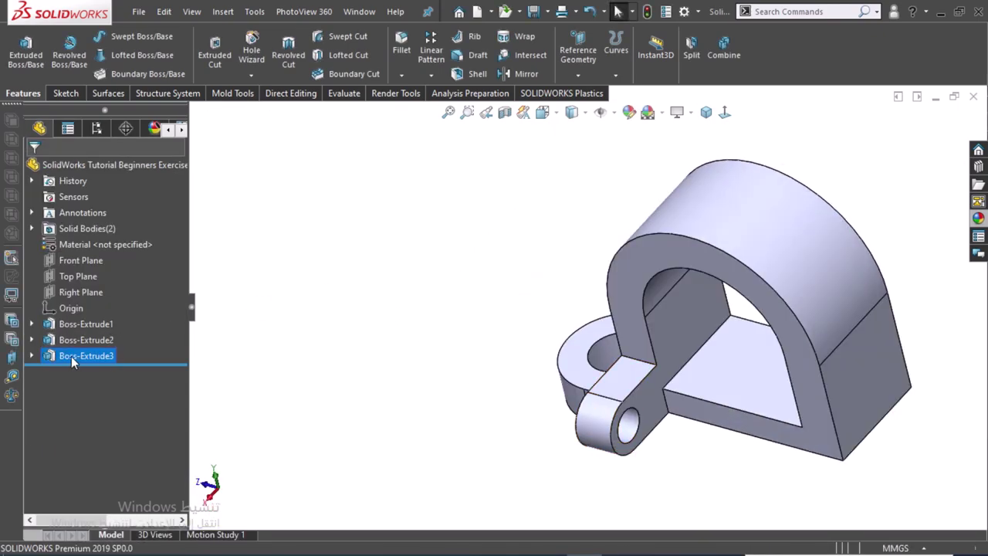
right_click(54, 360)
left_click(73, 204)
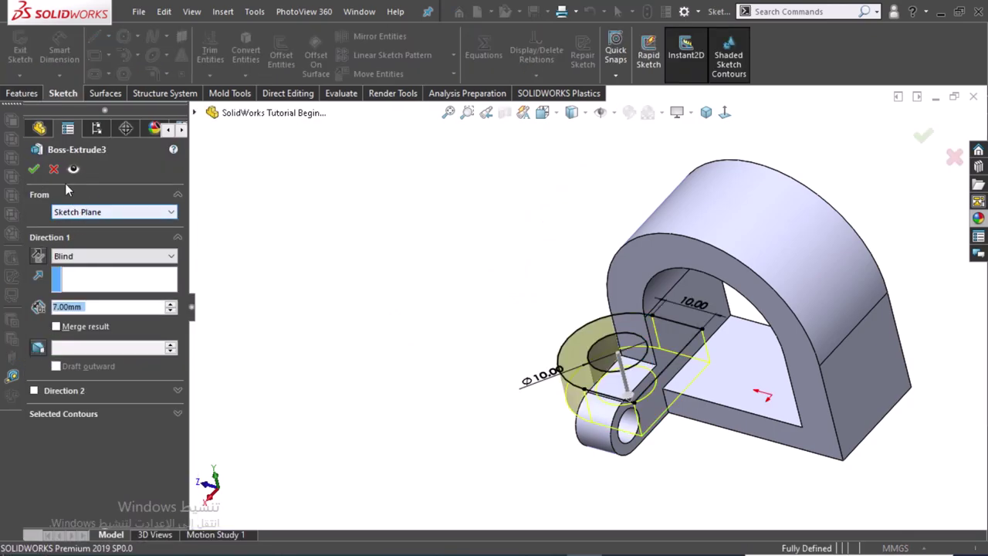
type("5")
key("Return")
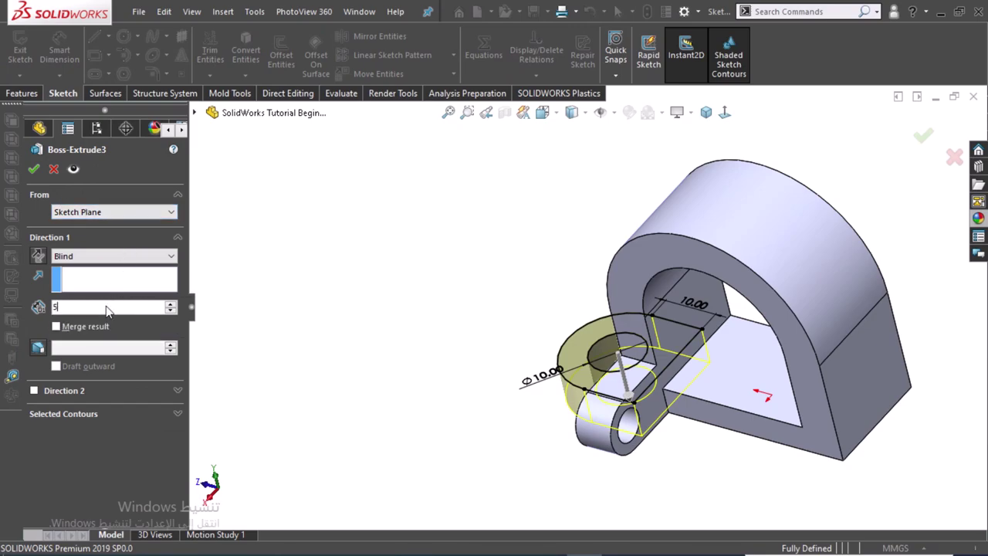
left_click(38, 257)
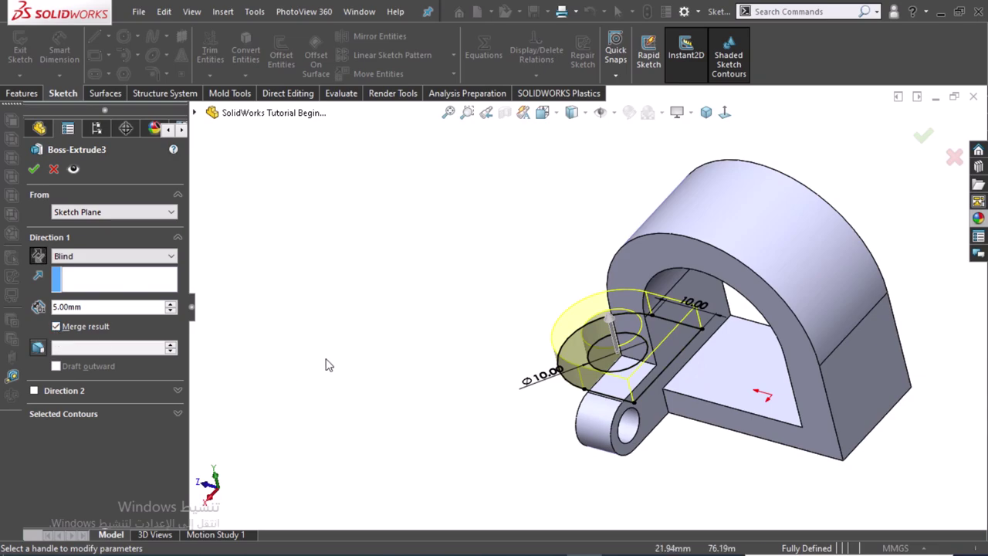
mouse_move(381, 373)
middle_mouse_down()
mouse_move(485, 315)
mouse_move(448, 322)
middle_mouse_up()
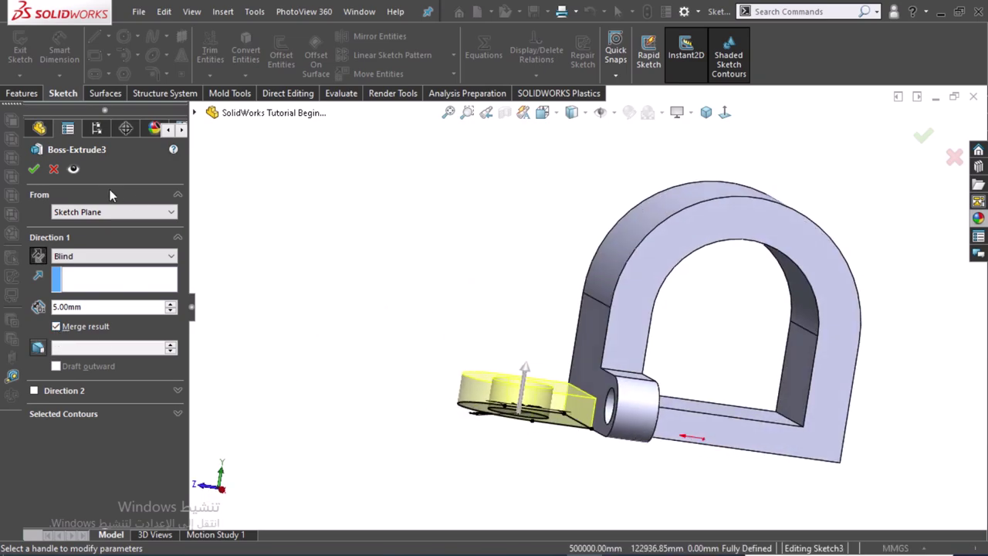
left_click(34, 170)
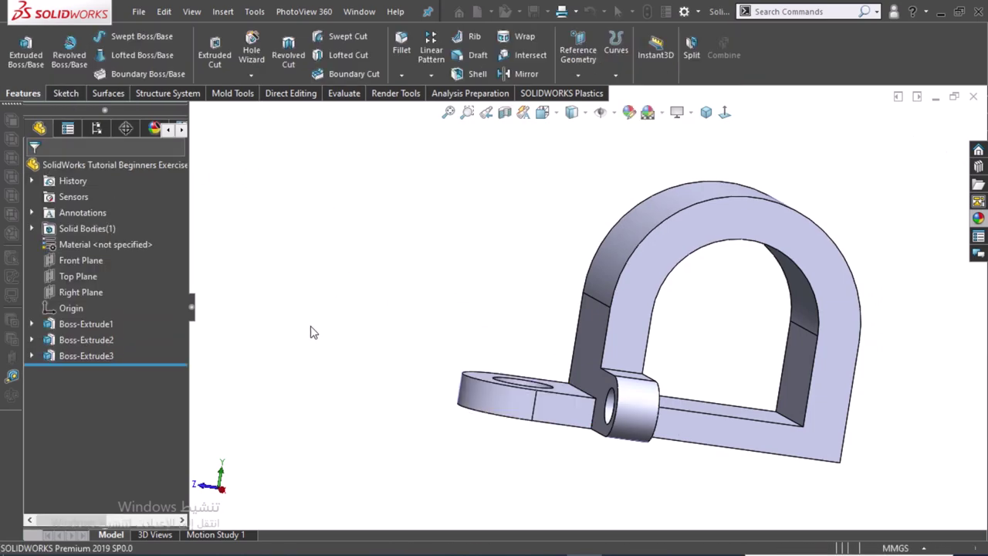
Fillet the edge where the pin lug meets the mounting tab with a 5 mm radius.
mouse_move(381, 353)
middle_mouse_down()
mouse_move(415, 393)
mouse_move(327, 384)
middle_mouse_up()
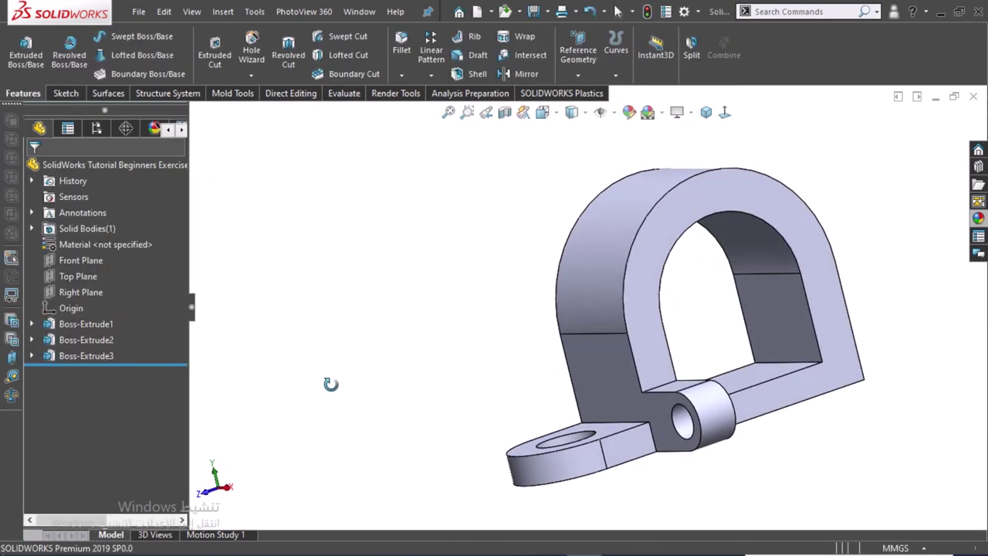
left_click(653, 448)
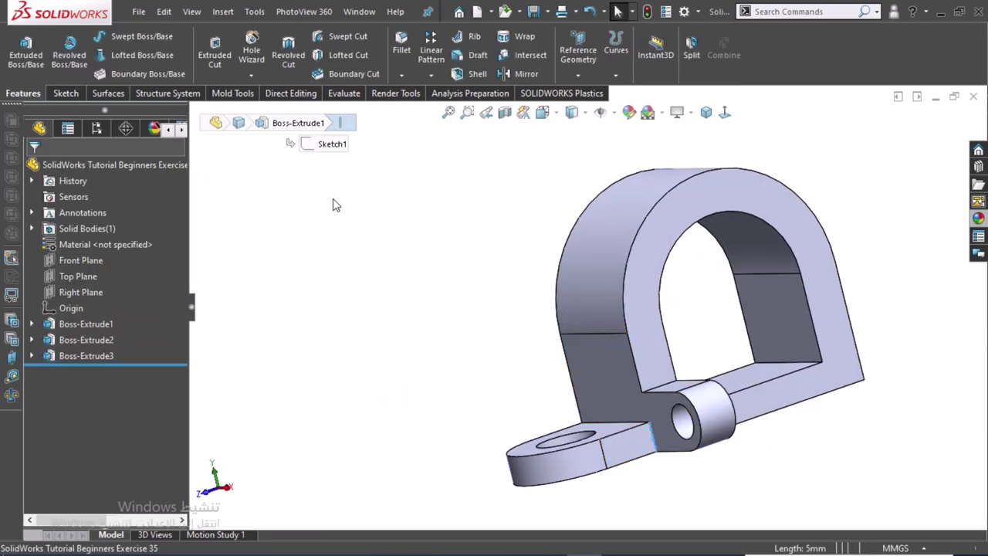
left_click(401, 46)
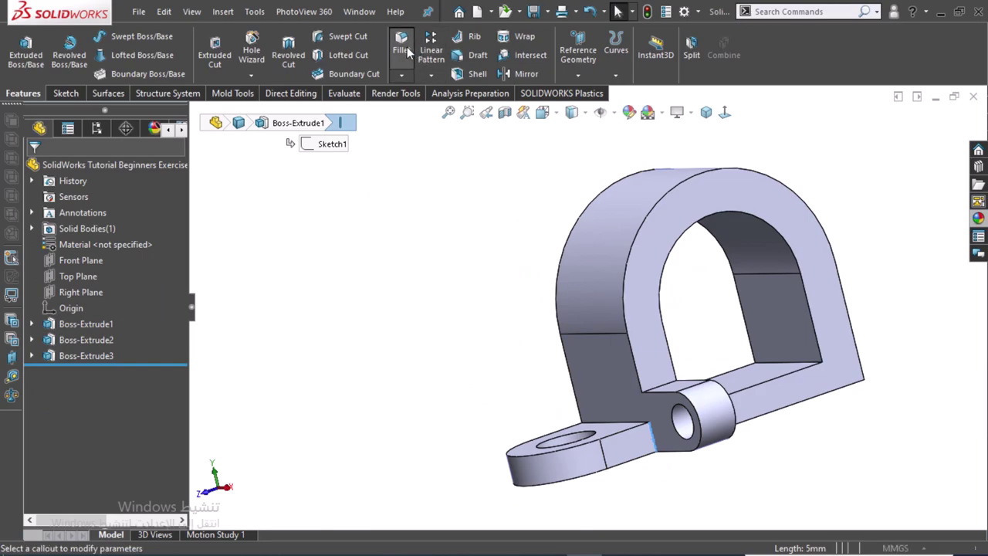
type("5")
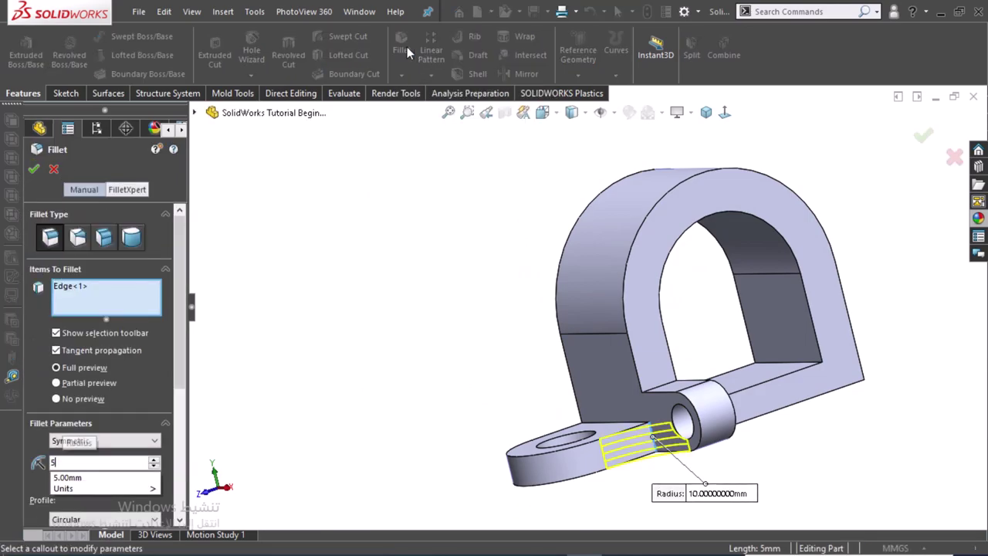
key("Return")
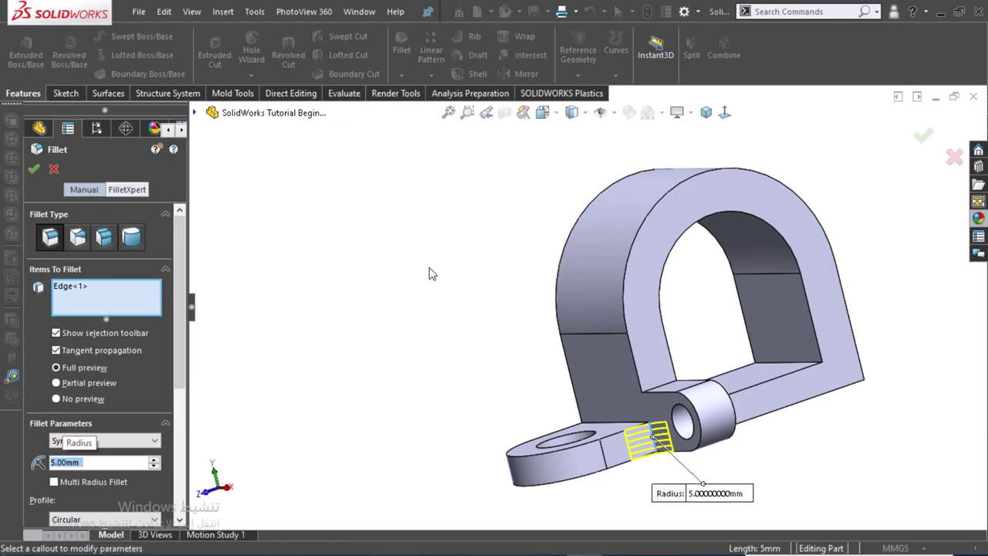
left_click(40, 170)
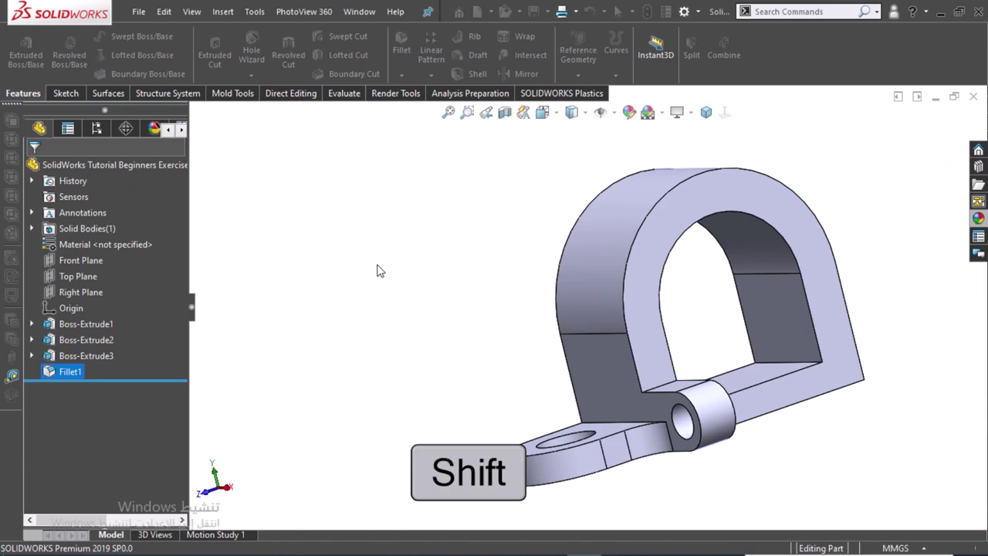
left_click(85, 341)
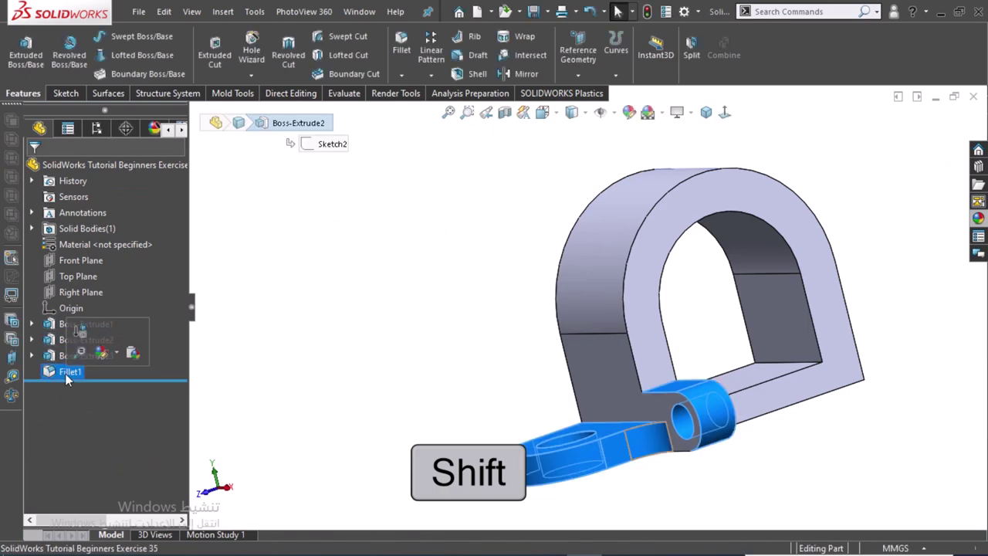
left_click(65, 373, "shift")
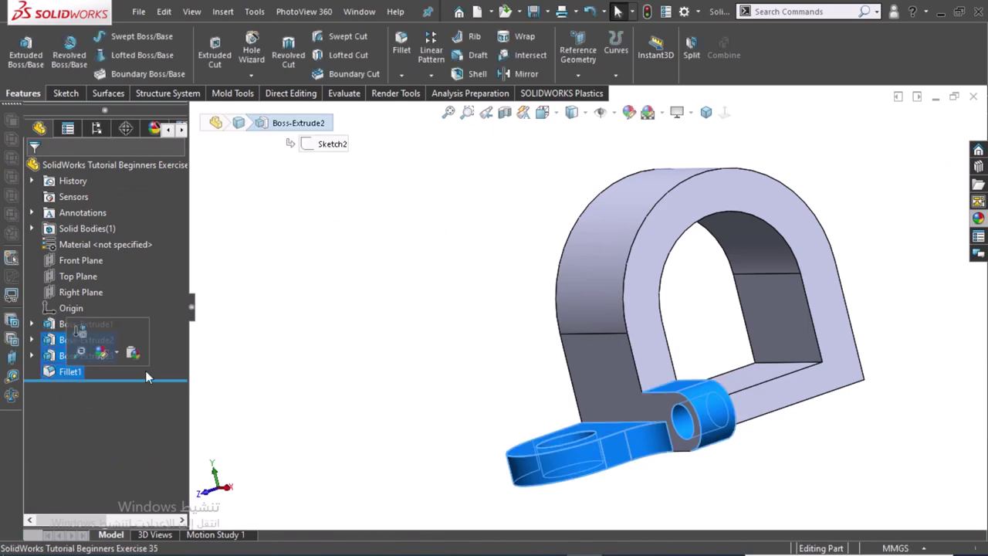
left_click(73, 263, "ctrl")
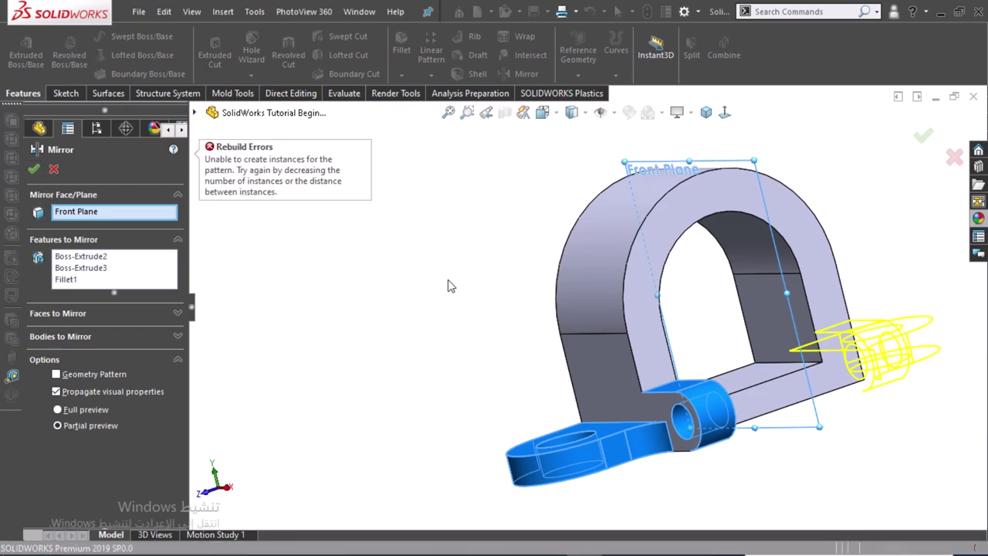
middle_click_drag(443, 302, 397, 407)
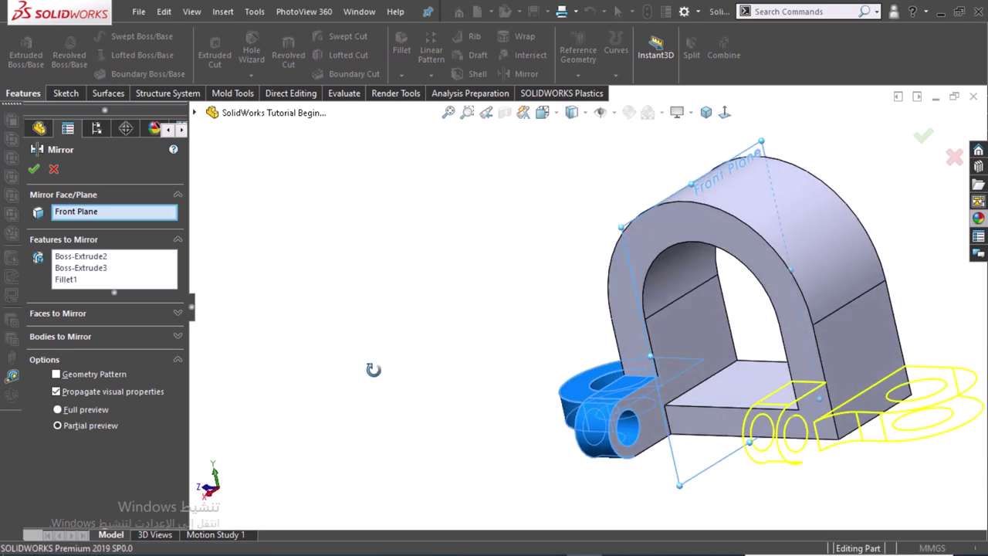
scroll(622, 382, "up", 3)
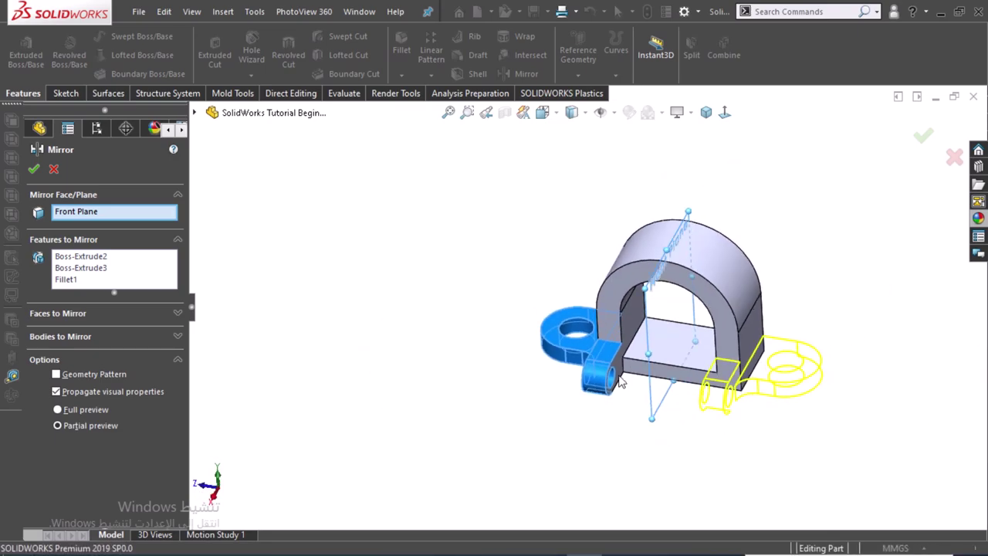
scroll(873, 405, "down", 2)
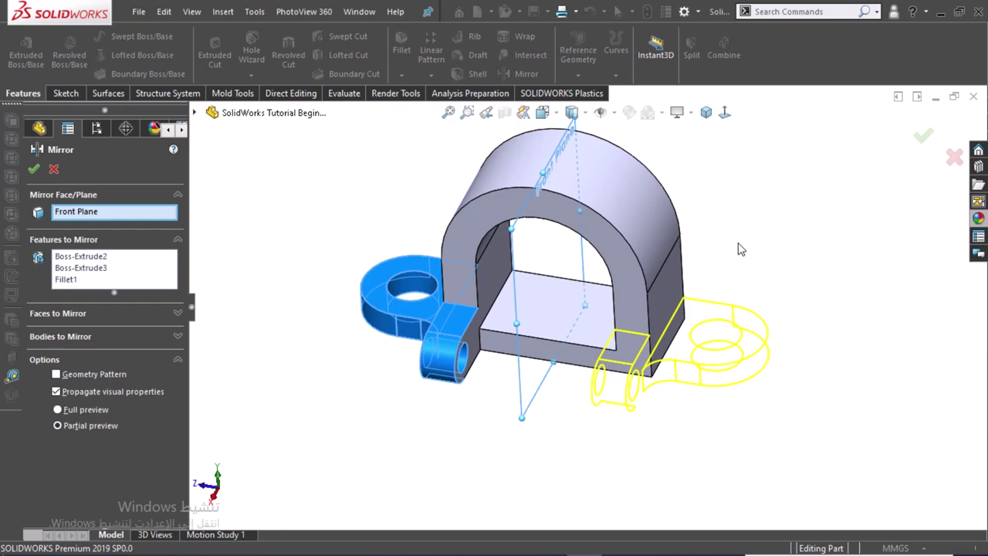
scroll(747, 269, "down", 2)
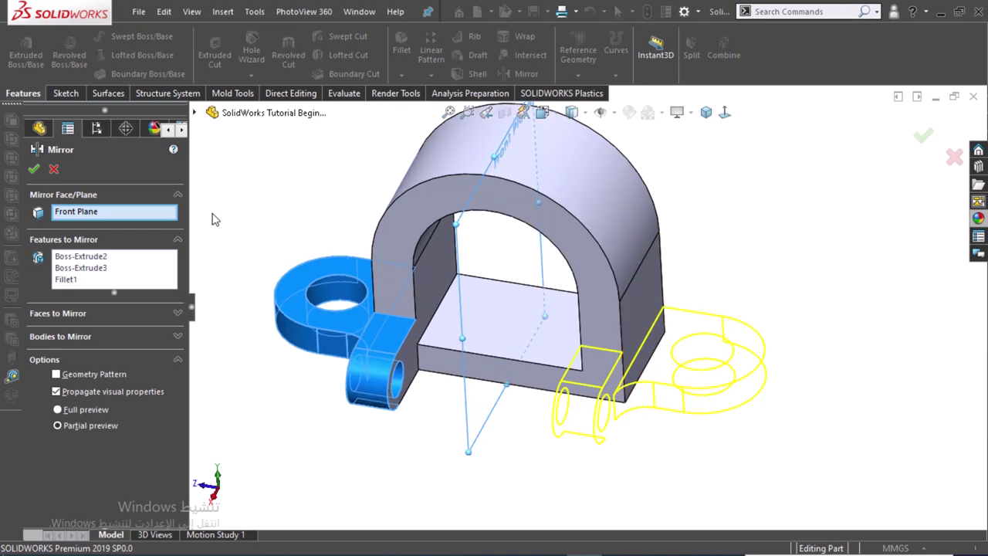
left_click(53, 170)
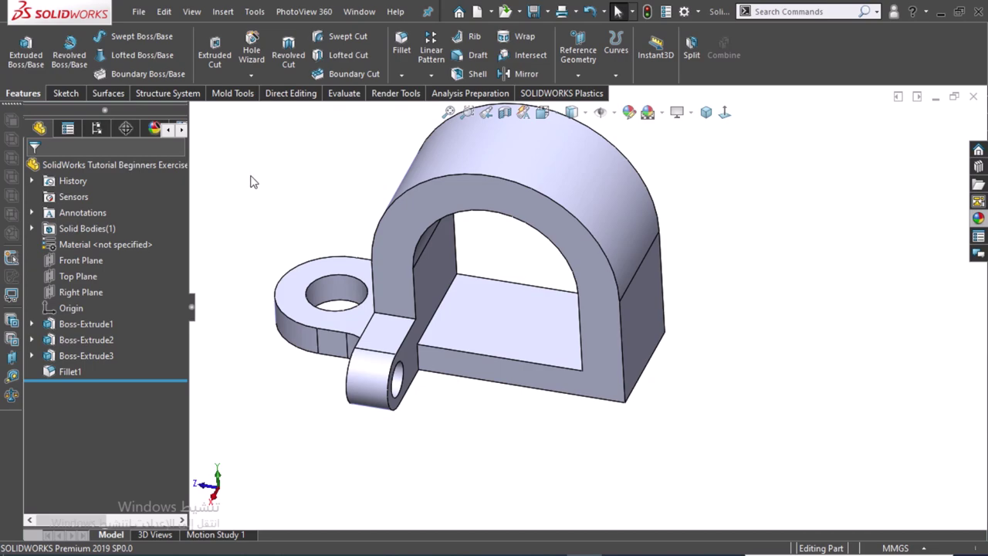
Mirror Boss-Extrude3 and Boss-Extrude2 across the Front Plane as Mirror2.
left_click(526, 73)
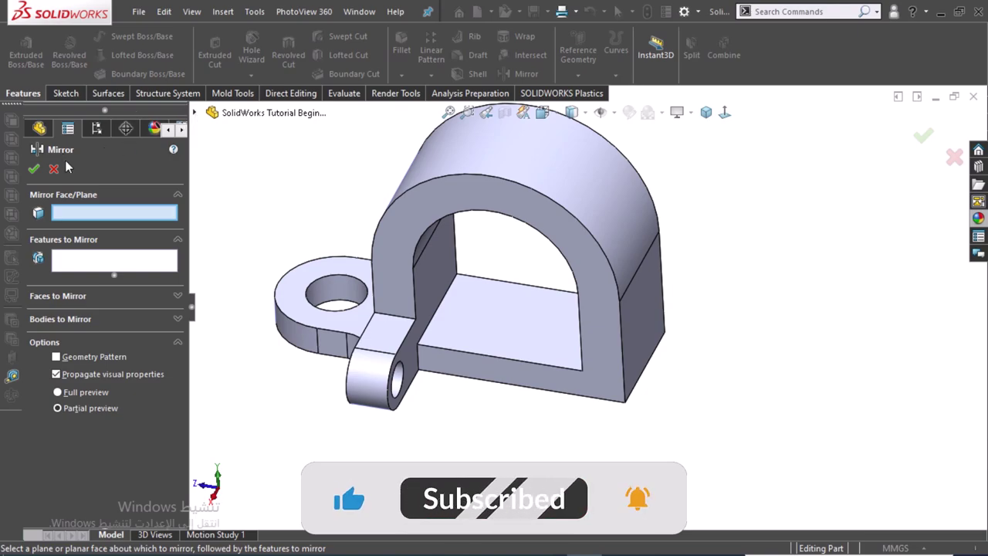
left_click(199, 113)
left_click(86, 230)
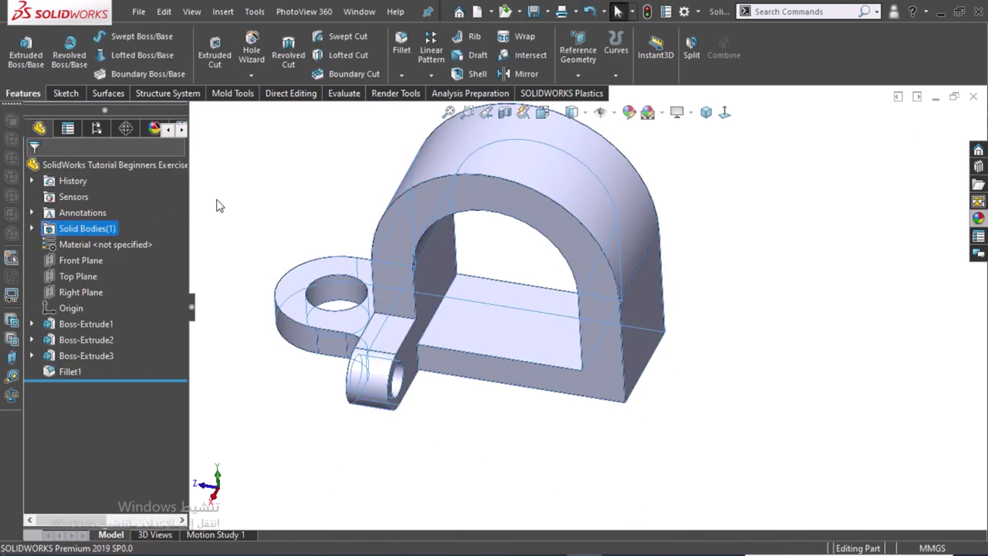
key("Escape")
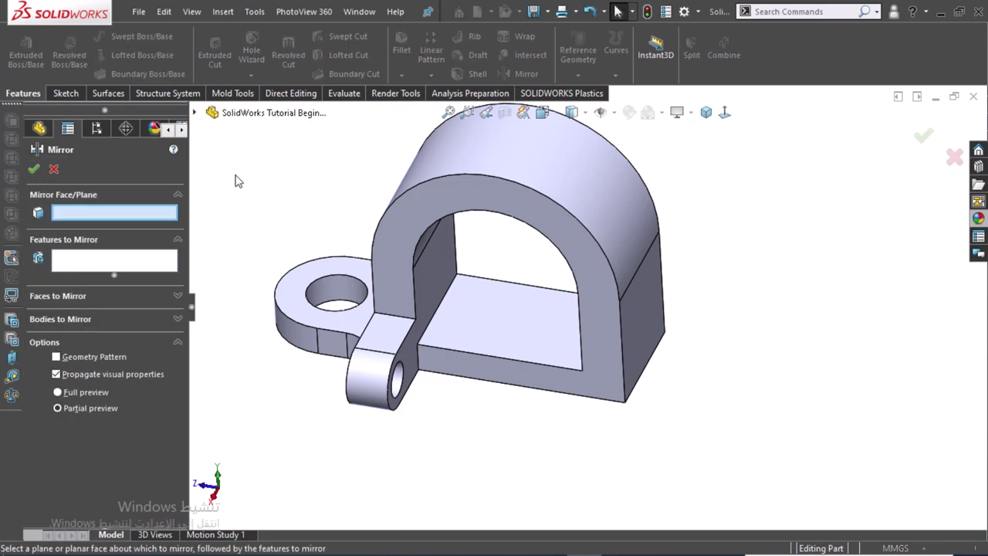
left_click(195, 113)
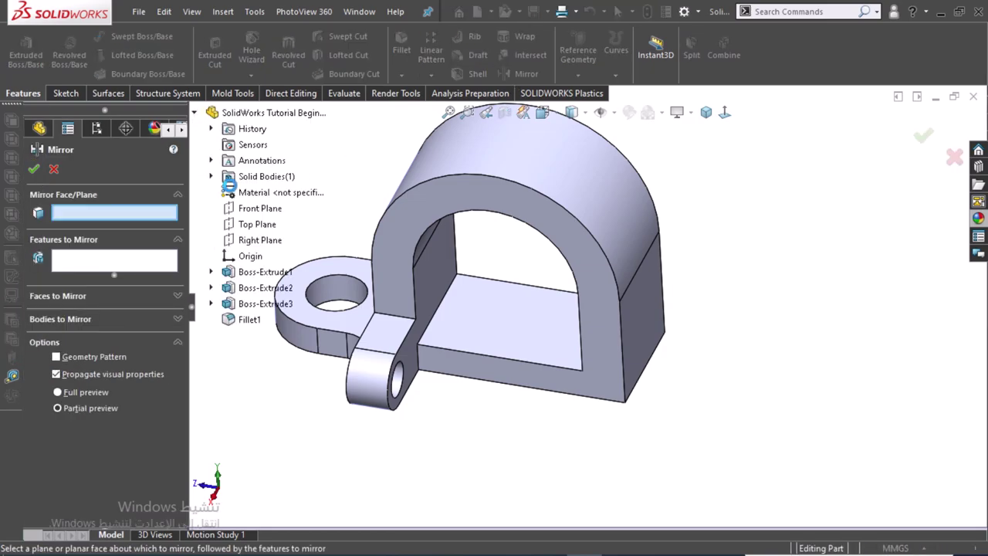
left_click(261, 209)
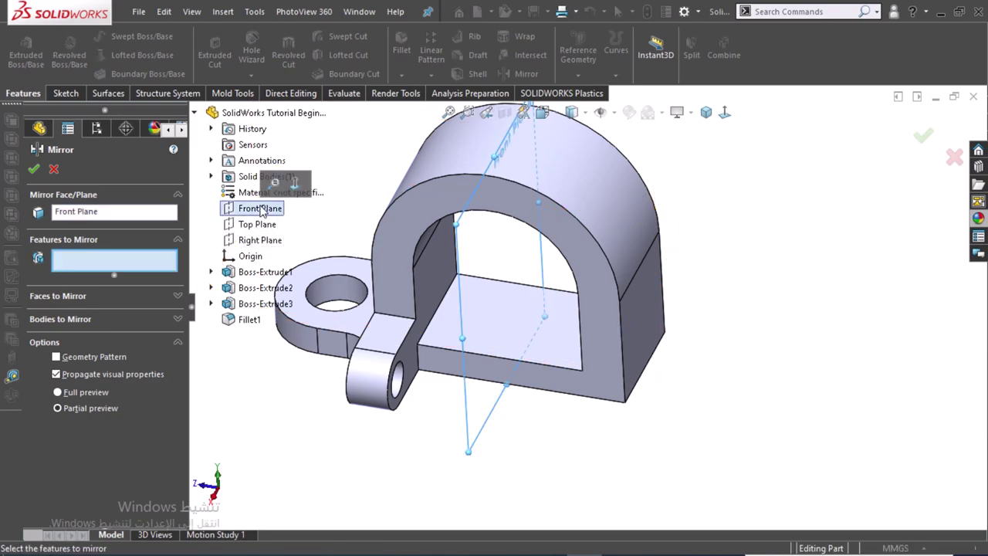
left_click(349, 329)
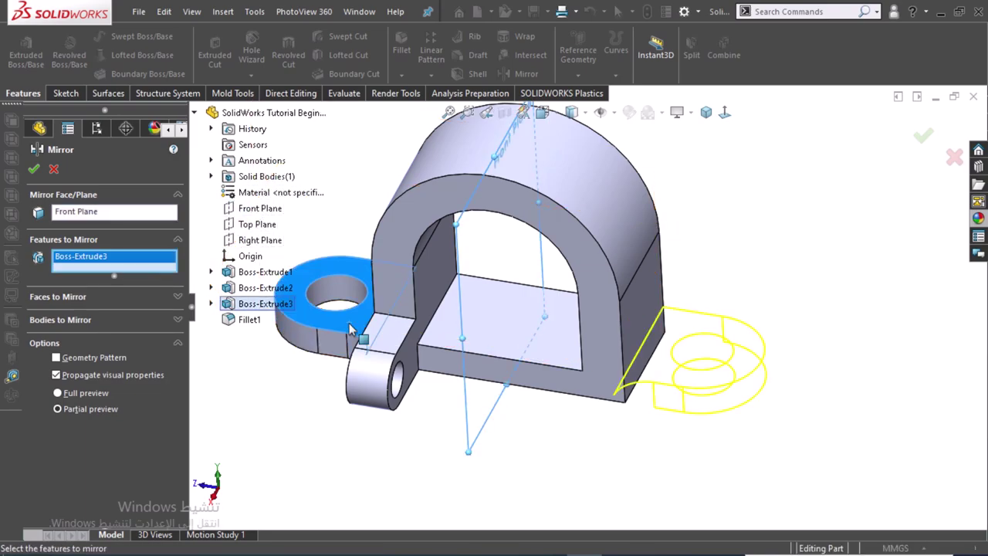
left_click(371, 393)
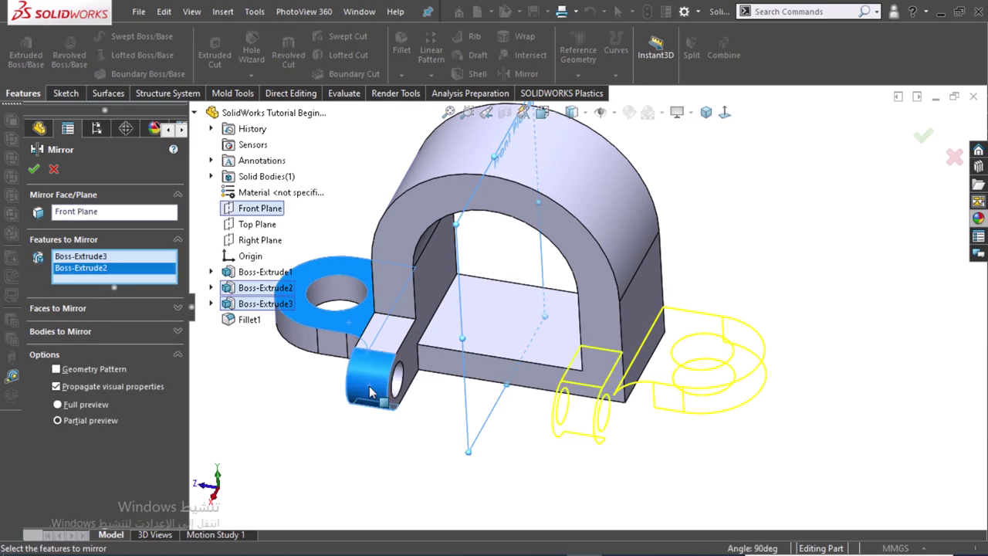
left_click(33, 170)
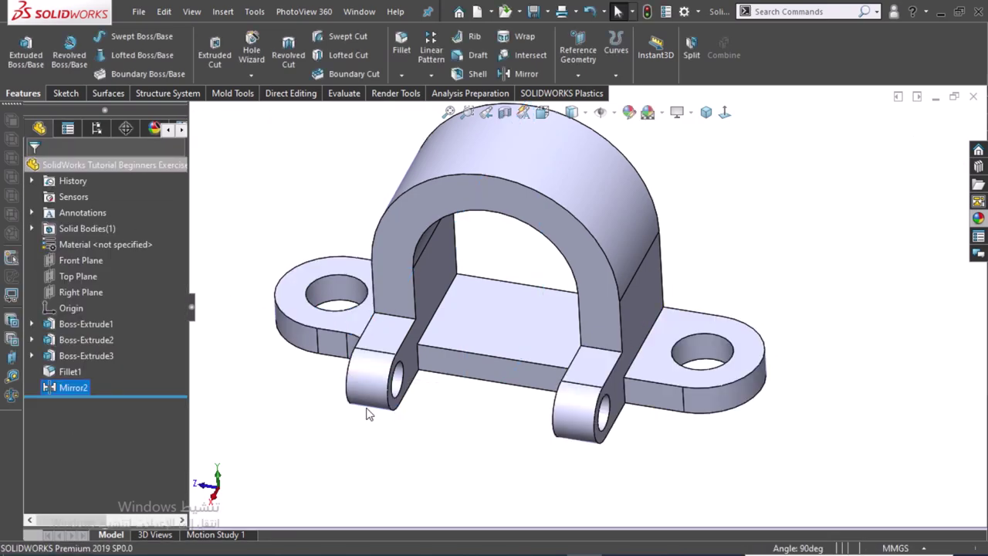
left_click(71, 388)
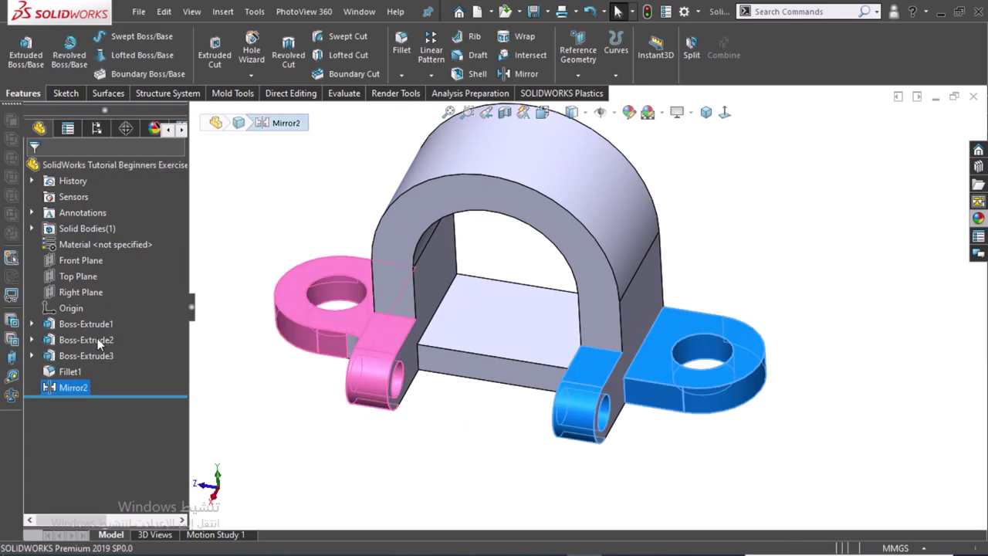
Reorder the feature tree so Fillet1 comes after Mirror2.
left_click(97, 338)
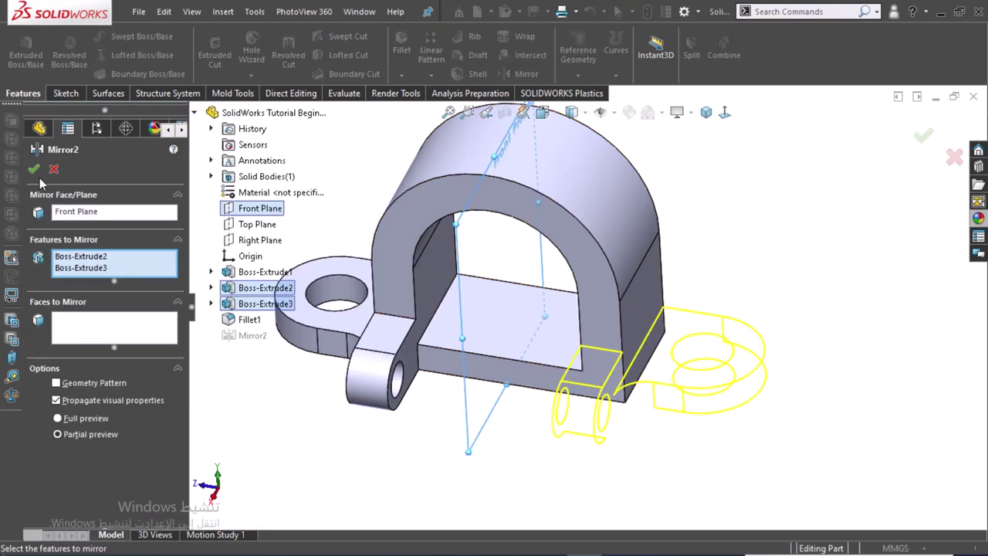
left_click(33, 170)
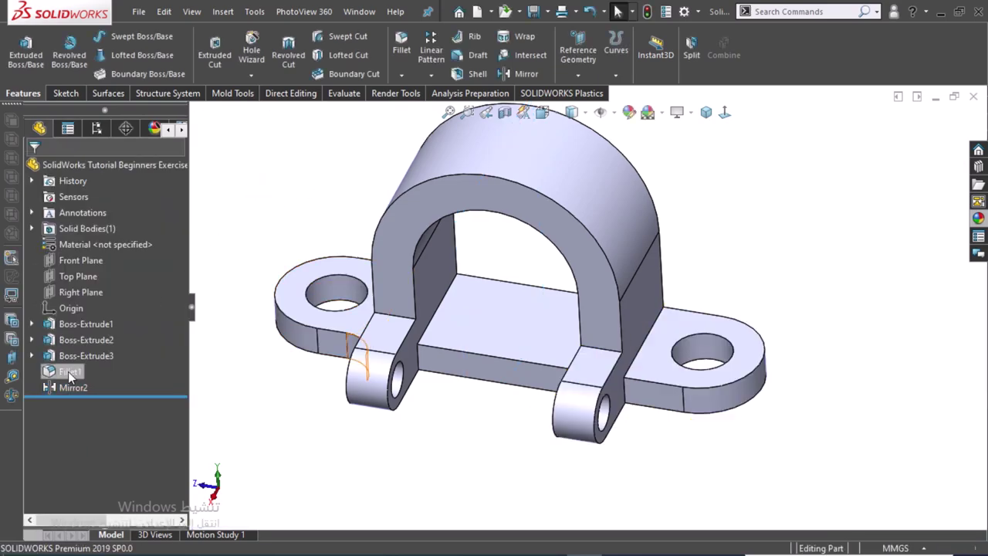
left_click_drag(69, 371, 76, 394)
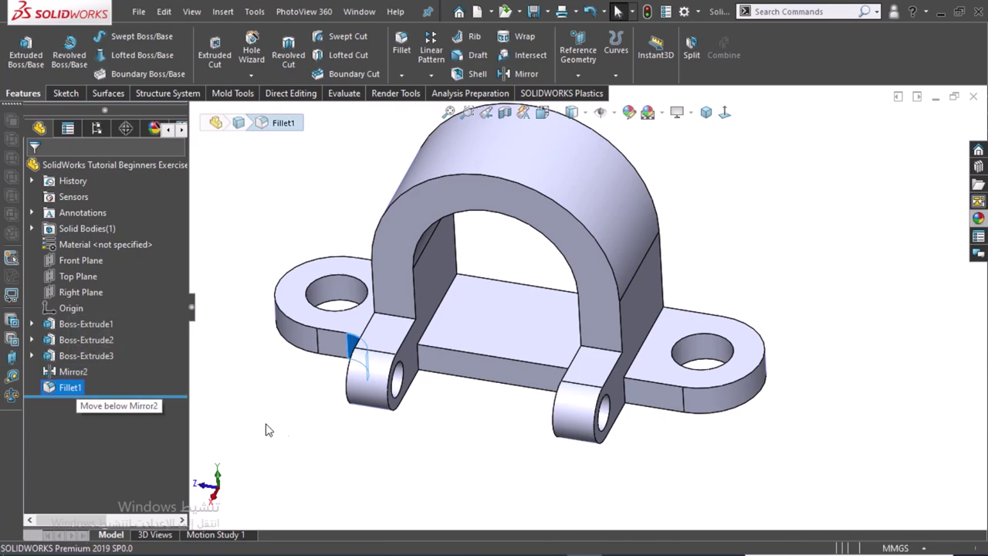
Add the mirrored lug's joint edge to Fillet1 so both lugs get the 5 mm fillet.
left_click(66, 387)
left_click(239, 374)
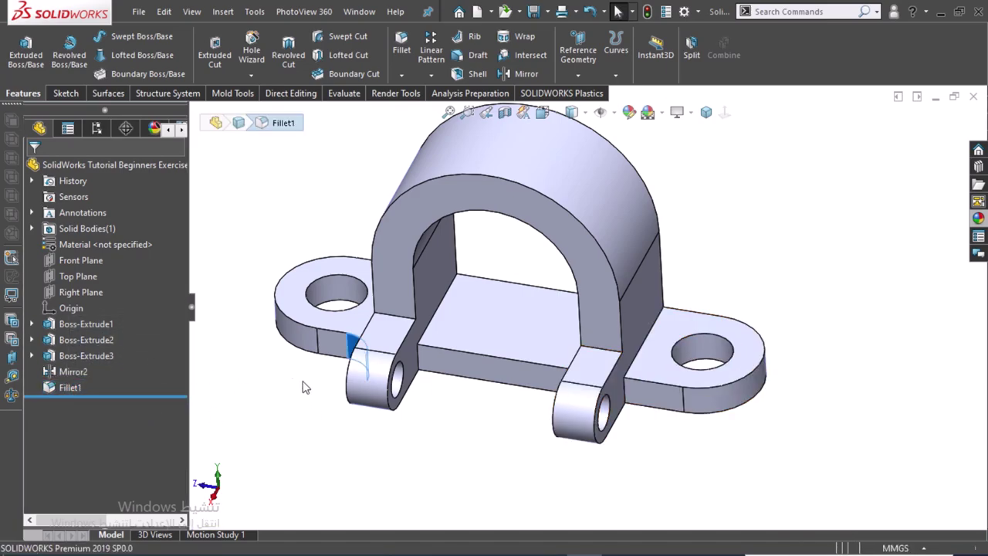
left_click(293, 376)
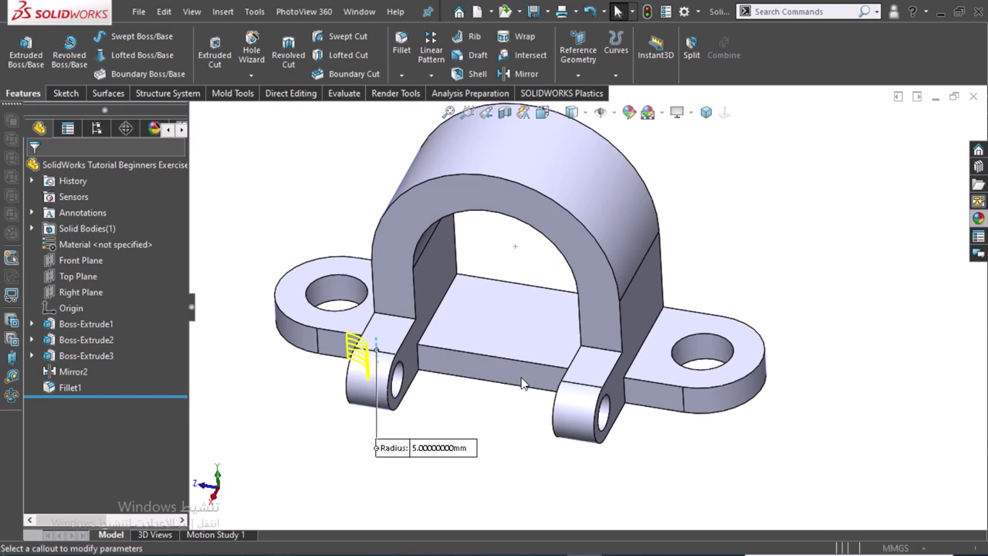
left_click(625, 391)
left_click(33, 168)
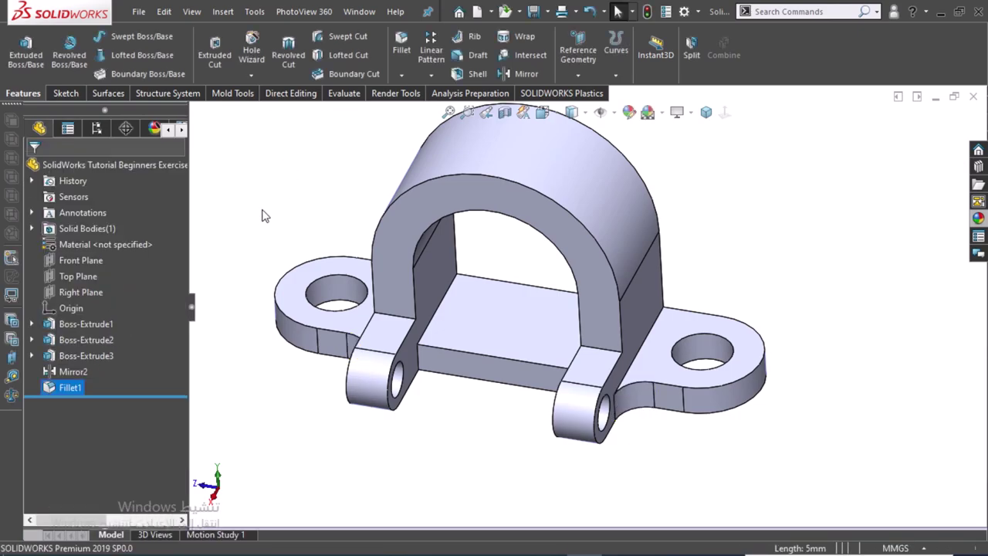
Set the view orientation to Isometric to display the whole bracket.
left_click(706, 113)
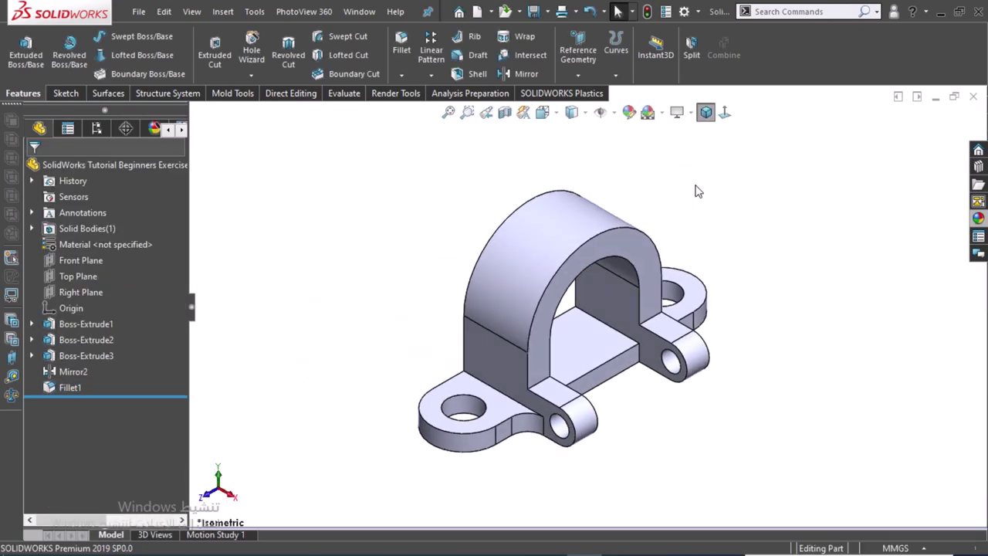